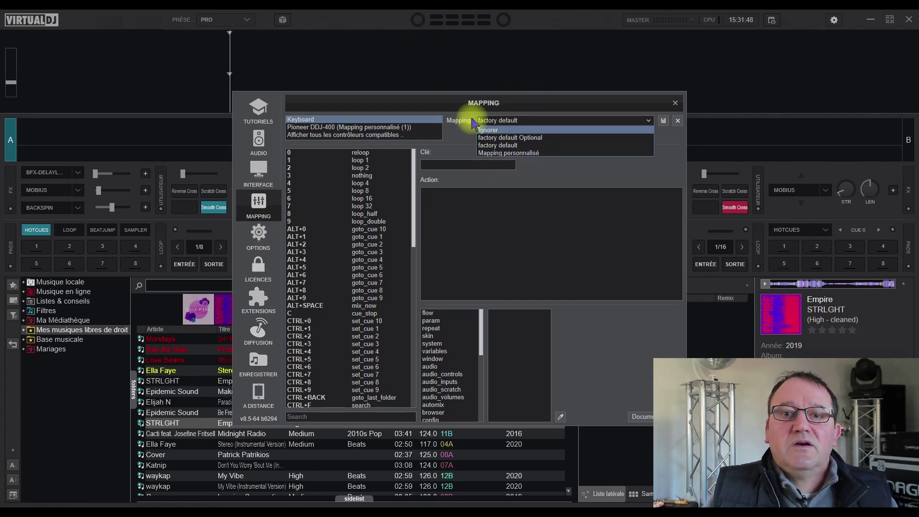
# Install the Pads to Keyboard custom mapper from the Other category of the extensions
pyautogui.click(669, 140)
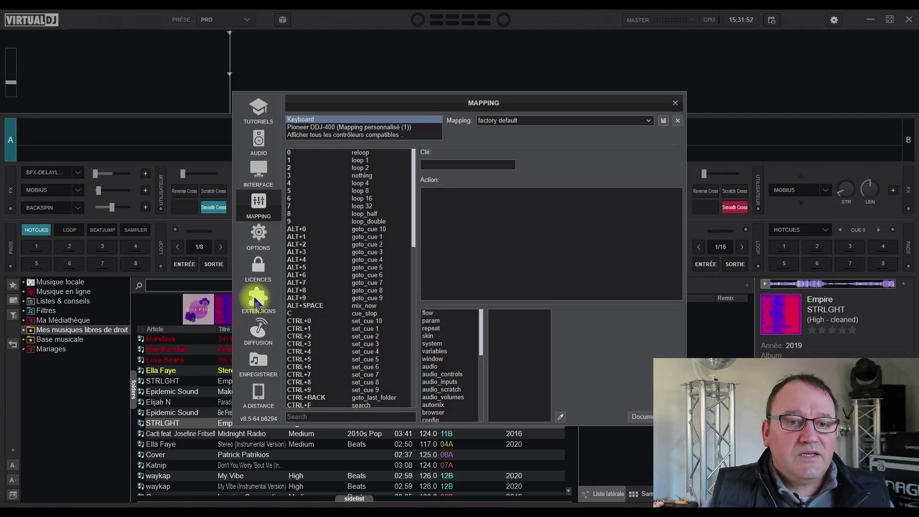
pyautogui.click(255, 304)
pyautogui.click(476, 125)
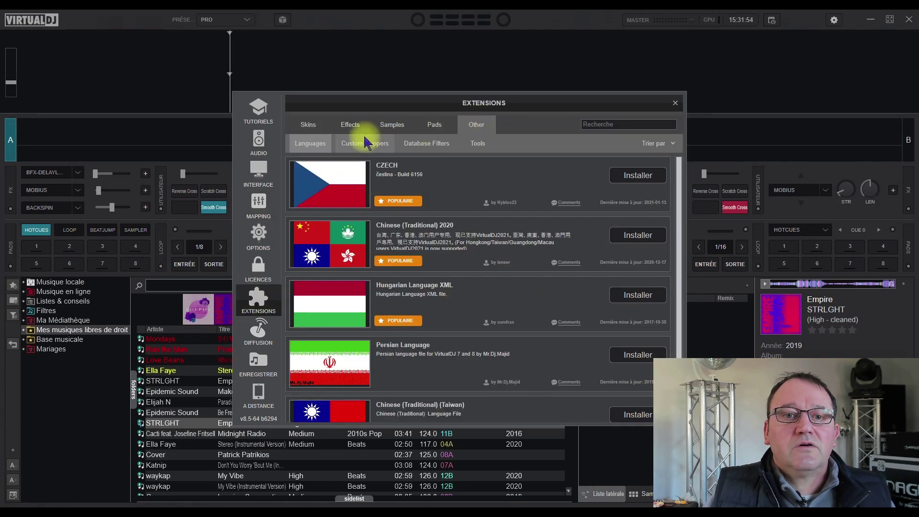
pyautogui.click(364, 144)
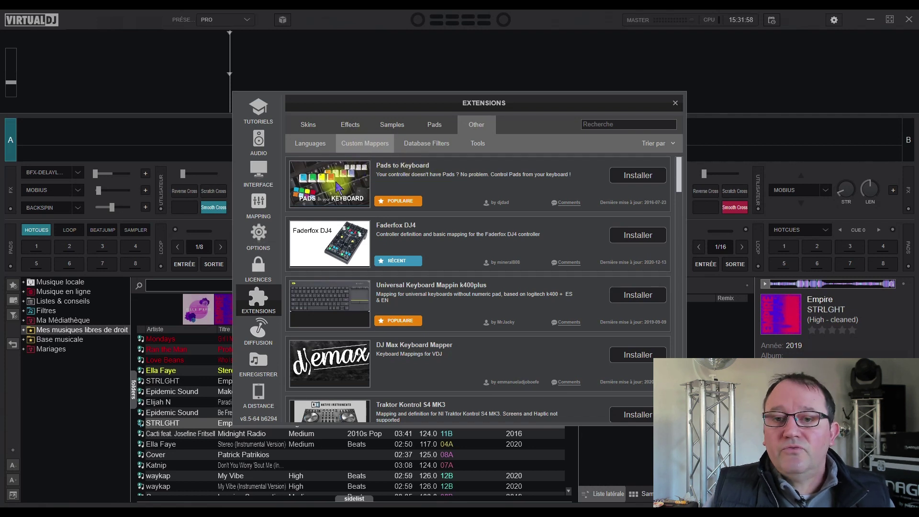
pyautogui.click(641, 176)
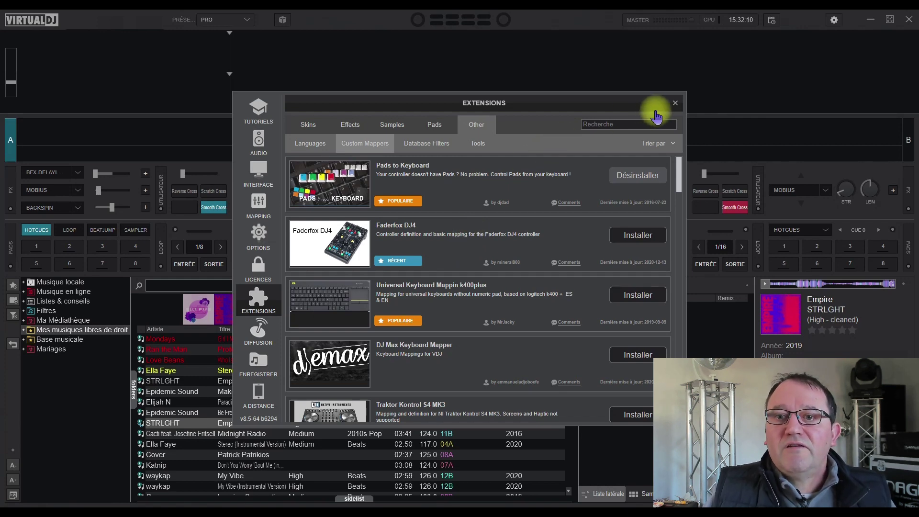
pyautogui.click(258, 203)
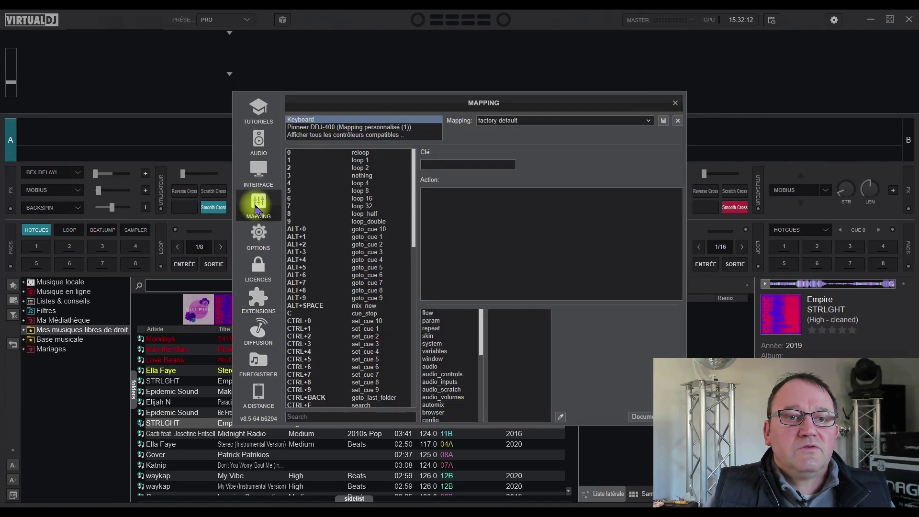
pyautogui.click(649, 120)
pyautogui.click(498, 145)
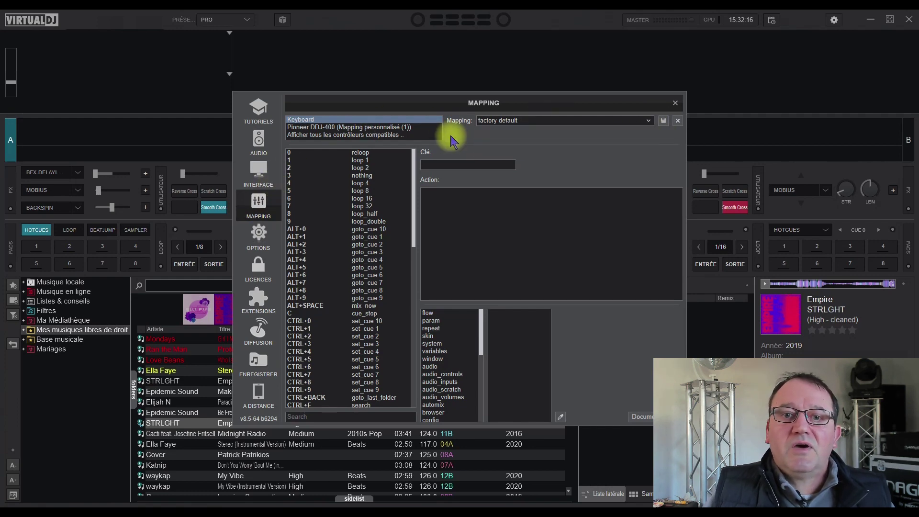
# Reopen the settings to refresh the mapper list, set the Keyboard mapping to Pads, and close the settings
pyautogui.click(676, 103)
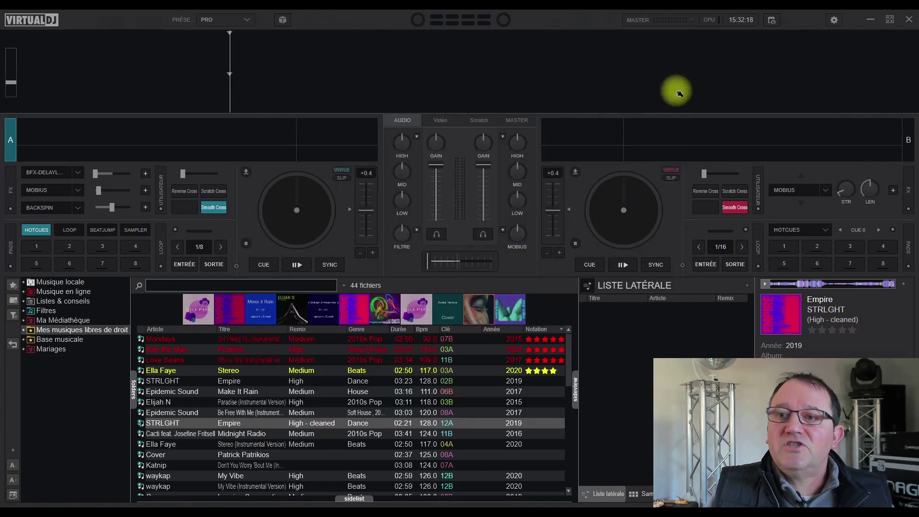
pyautogui.click(833, 19)
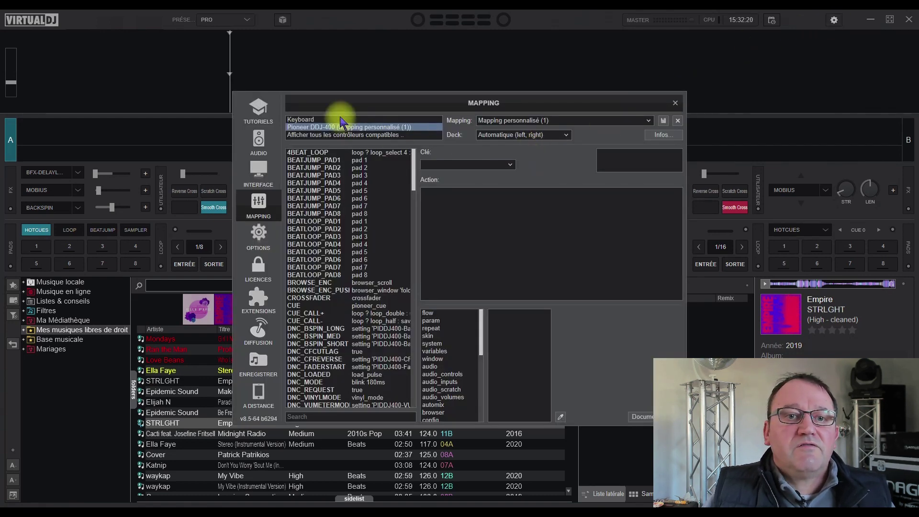
pyautogui.click(320, 120)
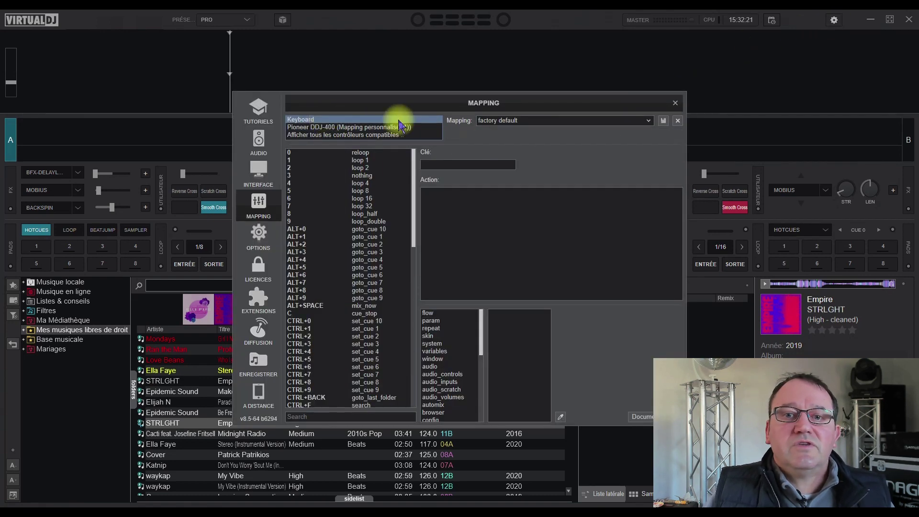
pyautogui.click(648, 121)
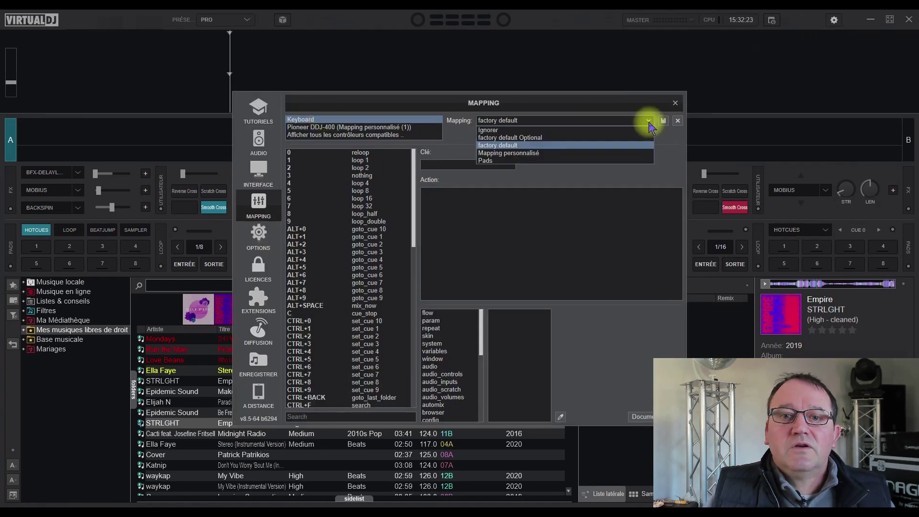
pyautogui.click(503, 161)
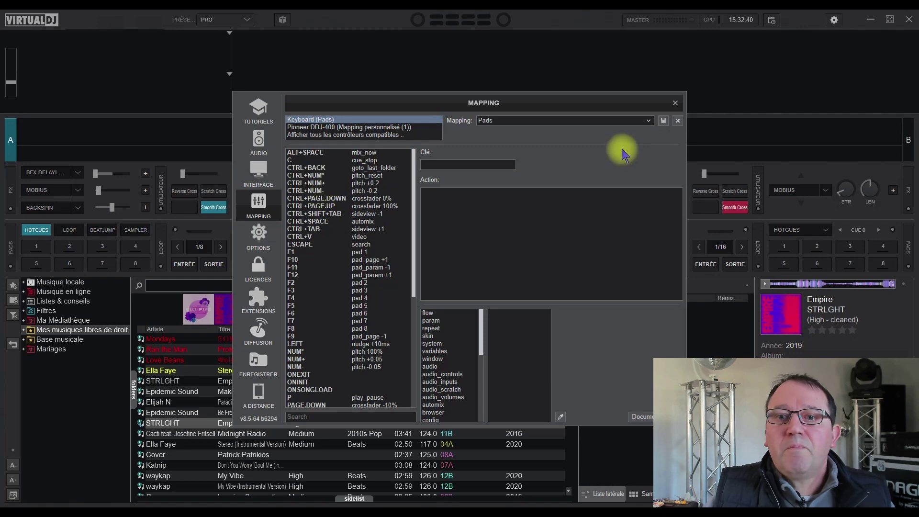
pyautogui.click(675, 103)
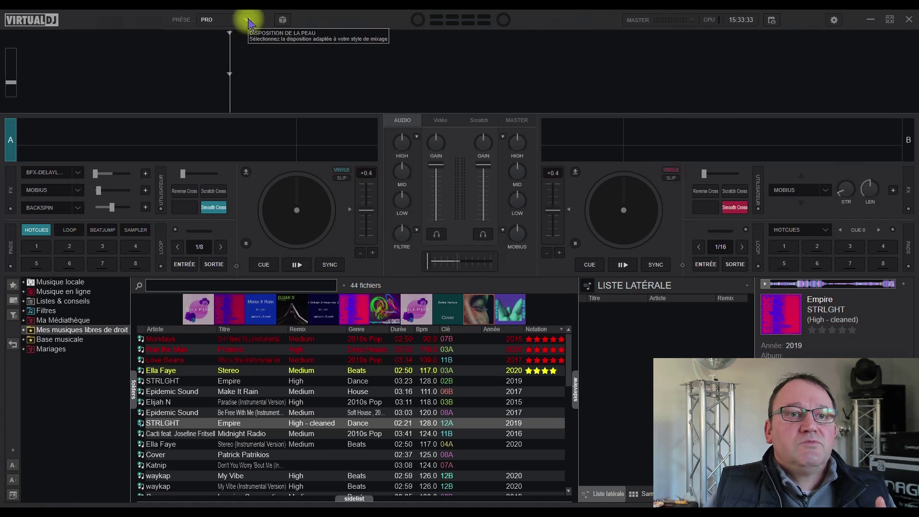
# Preview the PERFORMANCE and ESSENTIEL skin layouts and switch back to the PRO layout
pyautogui.click(247, 21)
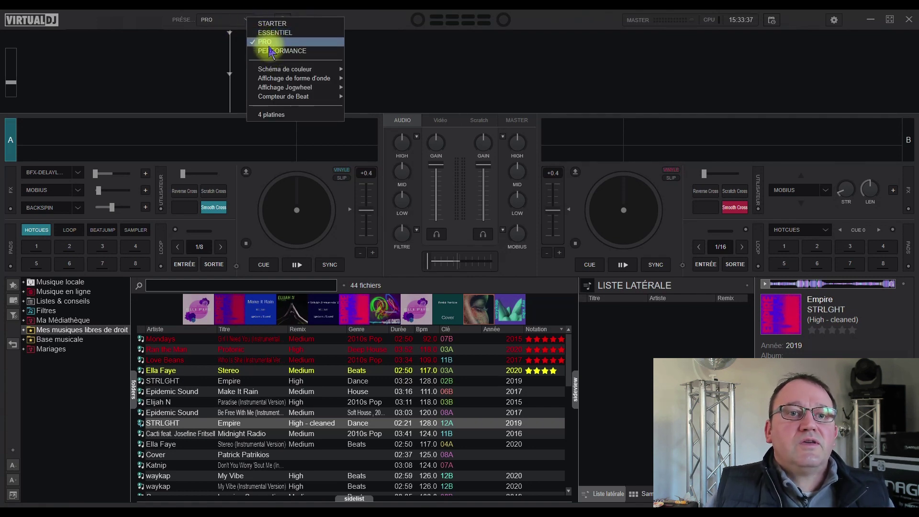
pyautogui.click(262, 51)
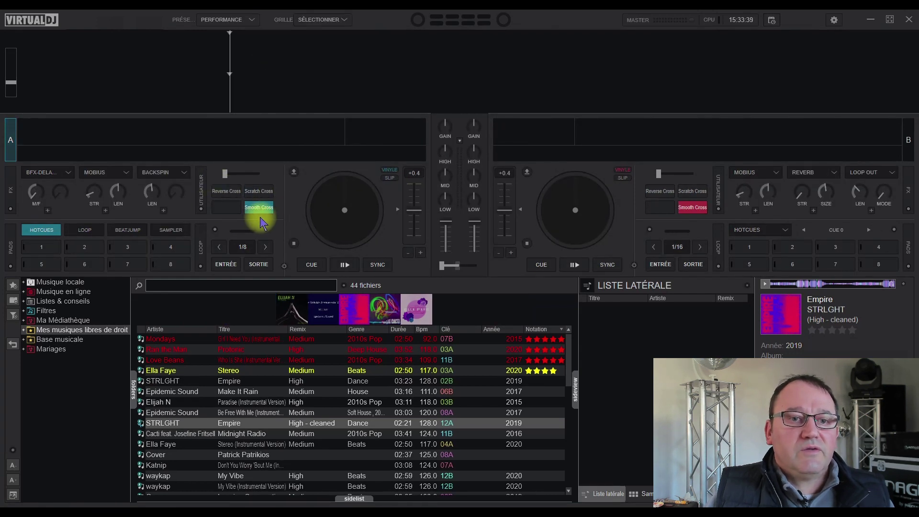
pyautogui.click(246, 20)
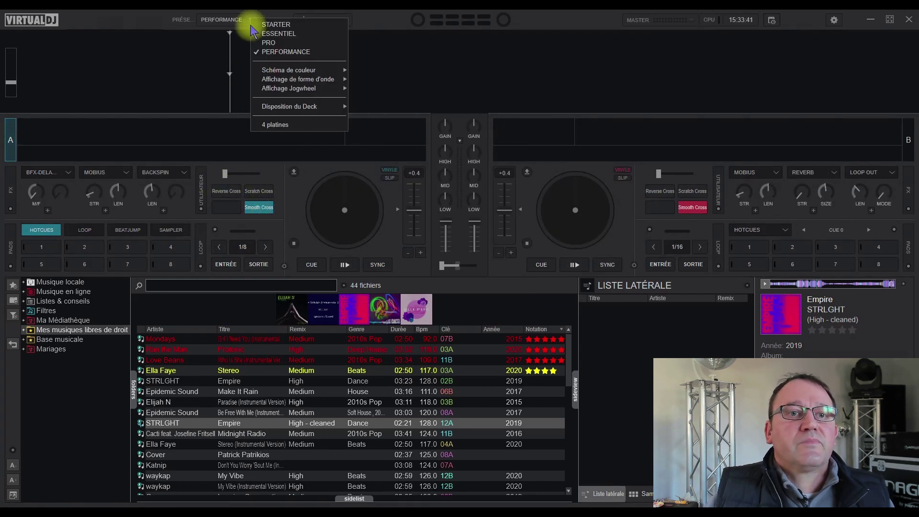
pyautogui.click(258, 36)
pyautogui.click(247, 20)
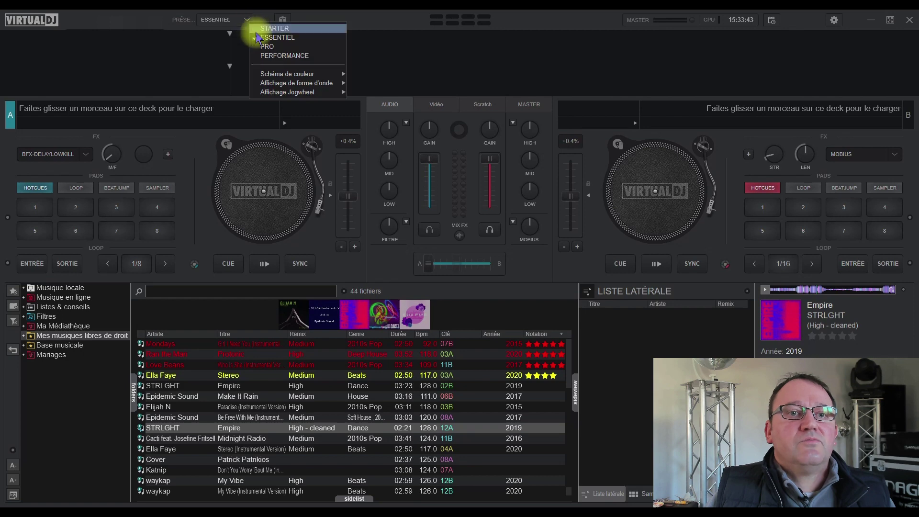
pyautogui.click(258, 43)
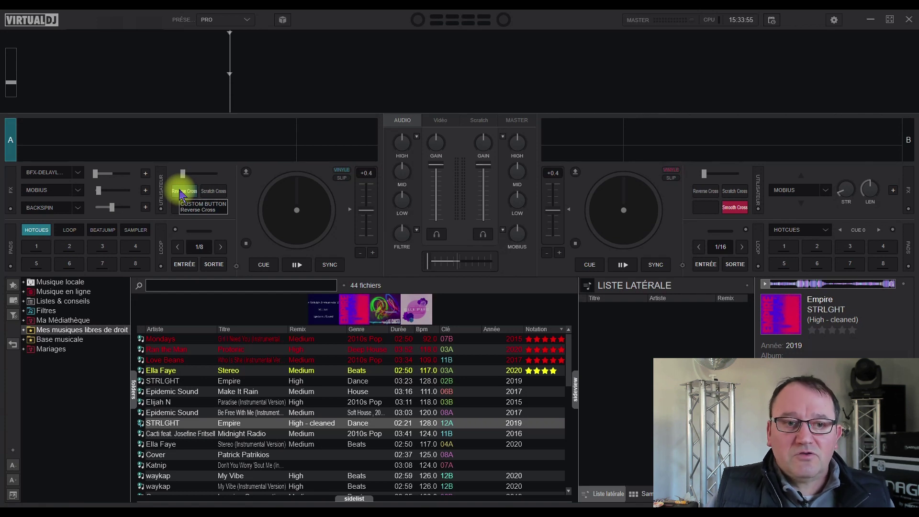
# Try deck A's Reverse Cross and Scratch Cross custom buttons and reactivate Smooth Cross
pyautogui.click(184, 191)
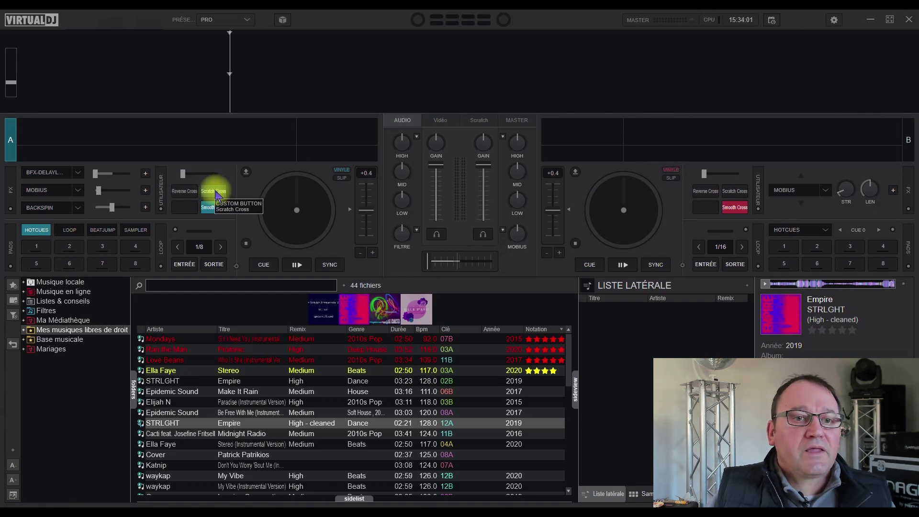
pyautogui.click(216, 192)
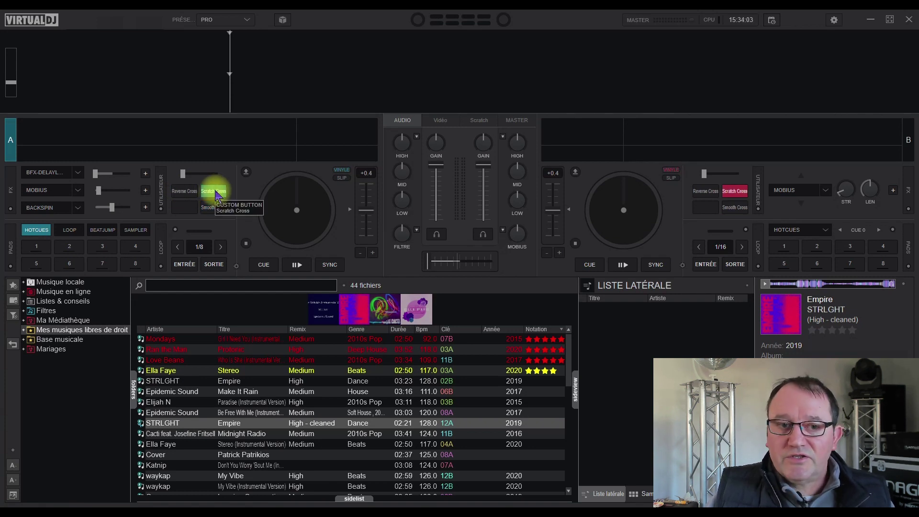
pyautogui.click(214, 208)
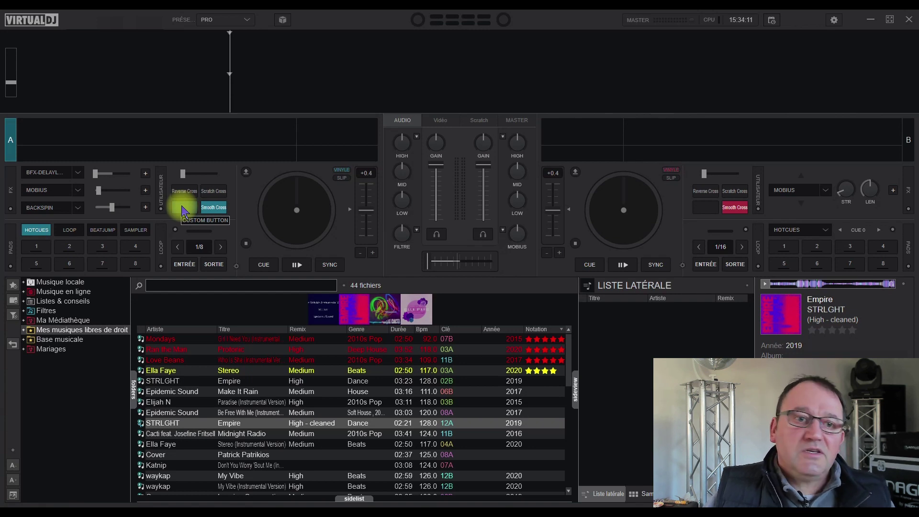
pyautogui.rightClick(183, 211)
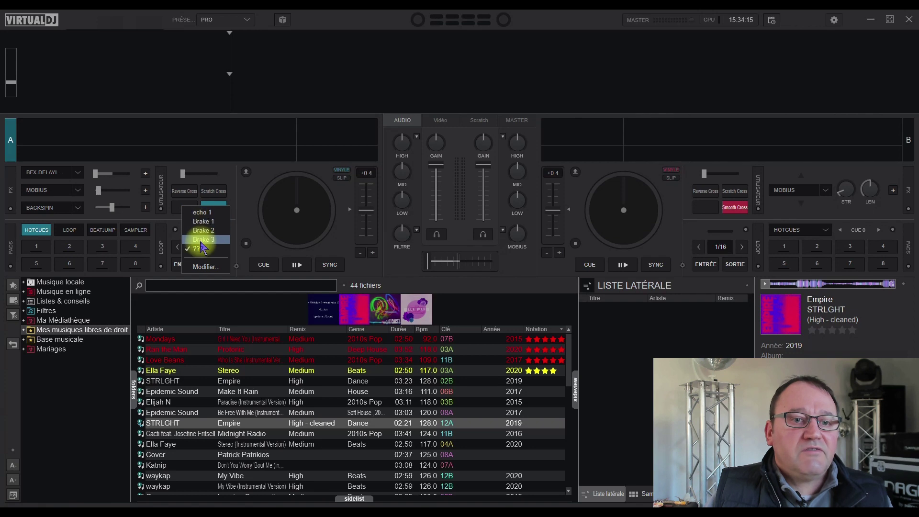
pyautogui.click(201, 230)
pyautogui.rightClick(187, 211)
pyautogui.click(199, 245)
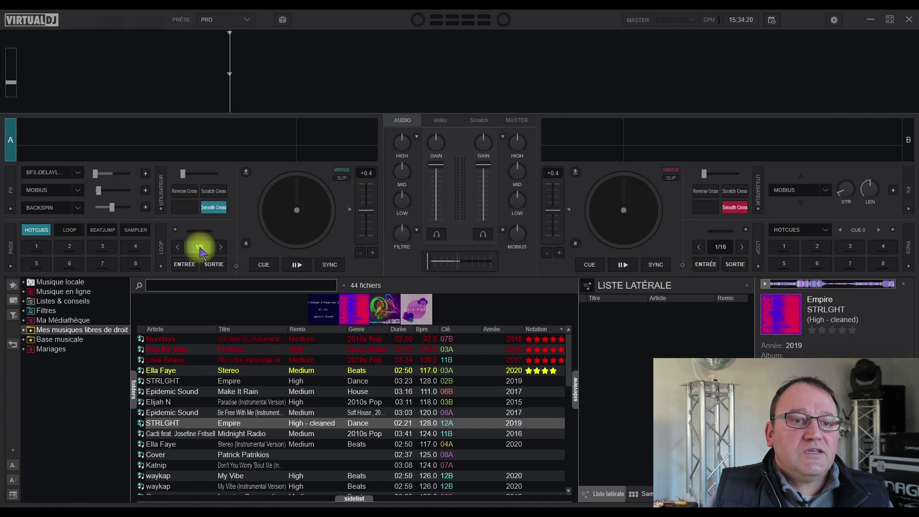
# Open the button editor for deck A's empty custom button and delete the button definition named ???
pyautogui.rightClick(184, 213)
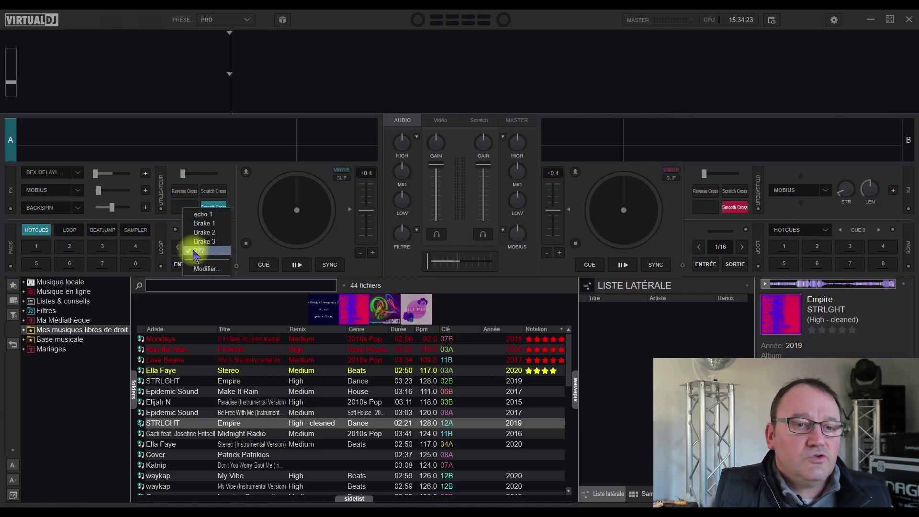
pyautogui.click(205, 268)
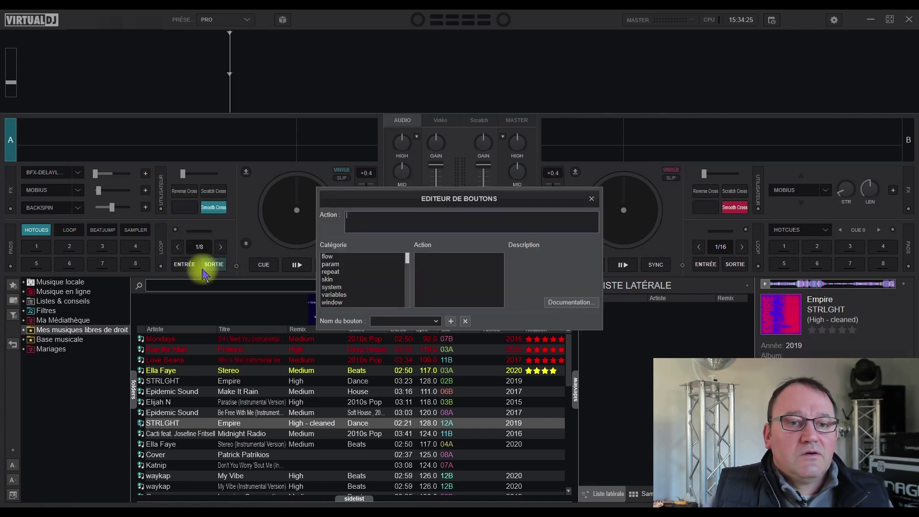
pyautogui.click(435, 321)
pyautogui.click(387, 312)
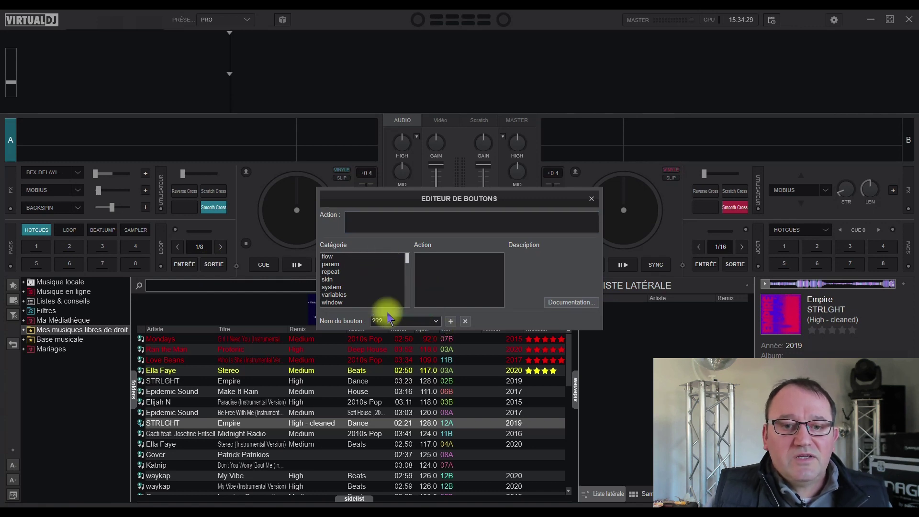
pyautogui.click(467, 321)
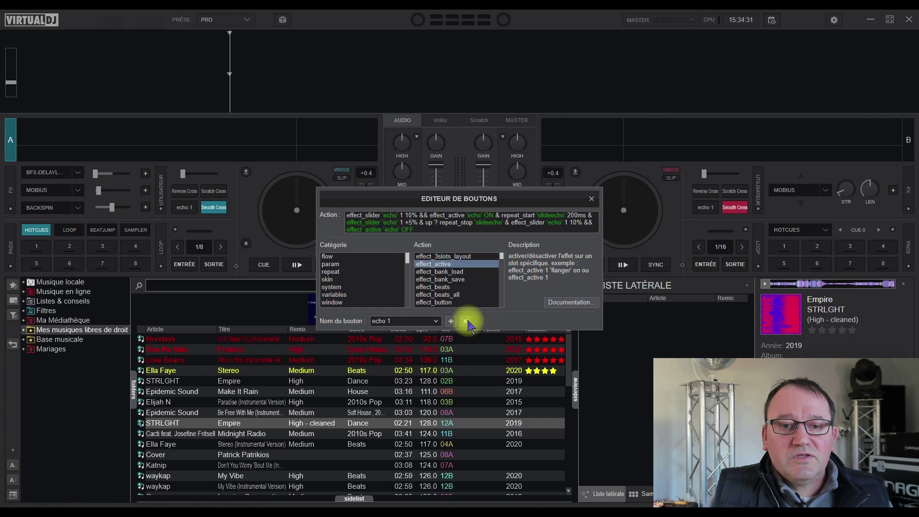
pyautogui.click(436, 320)
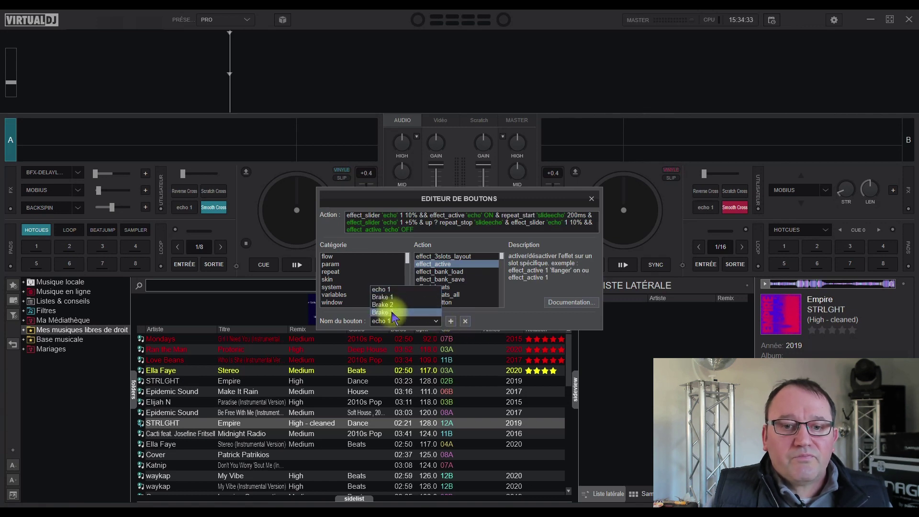
pyautogui.click(491, 328)
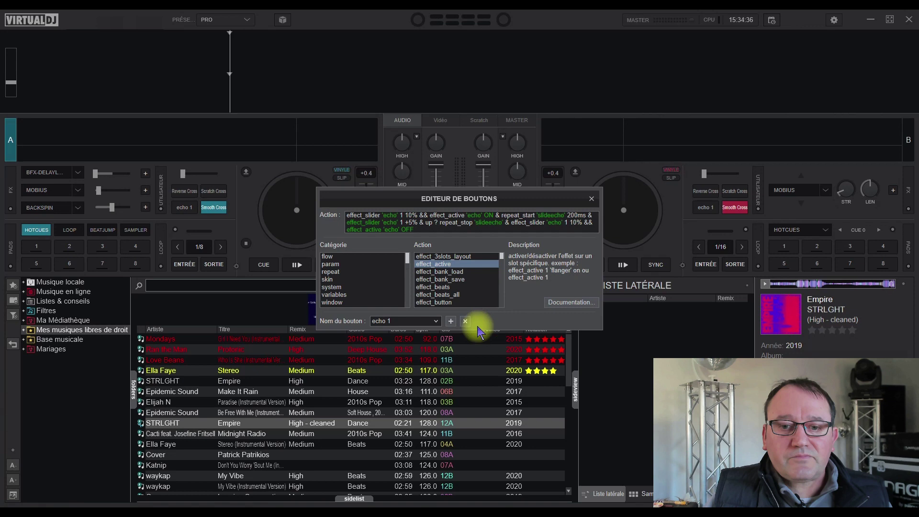
# Add a new custom button in the button editor and name it Full Cross
pyautogui.click(450, 321)
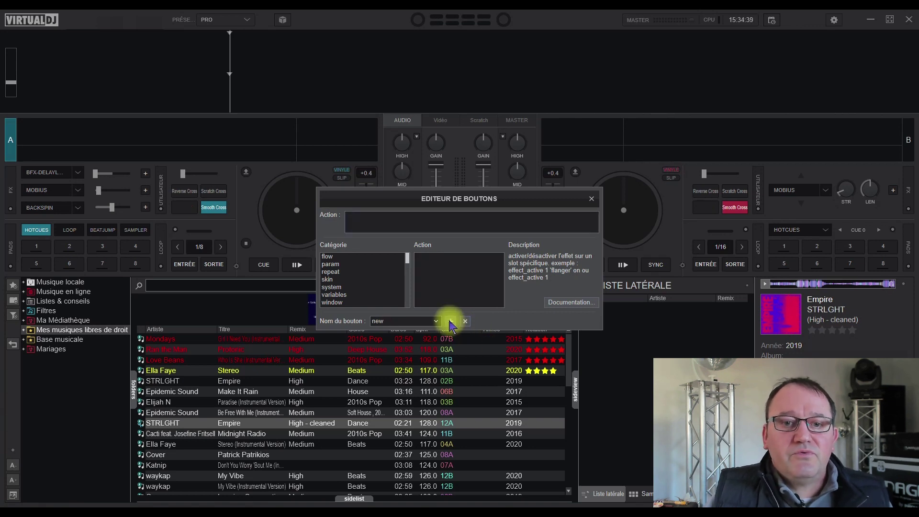
pyautogui.click(356, 219)
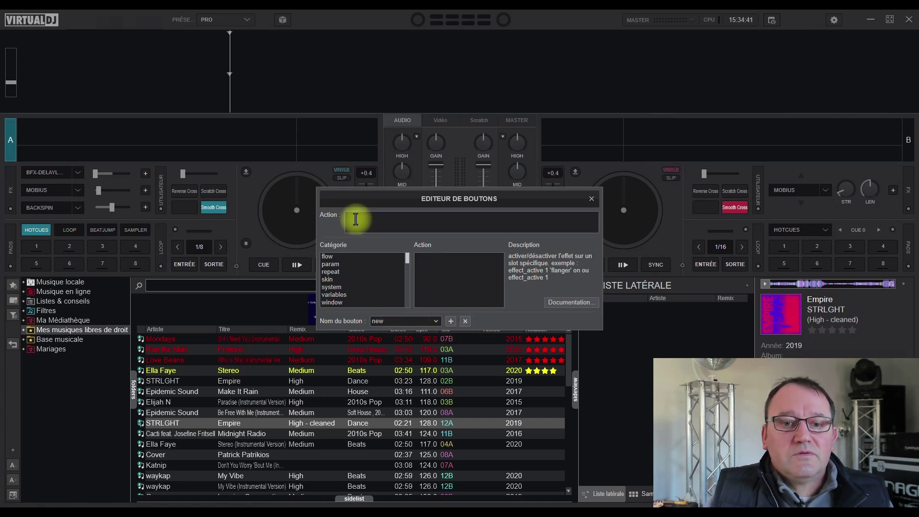
pyautogui.click(392, 320)
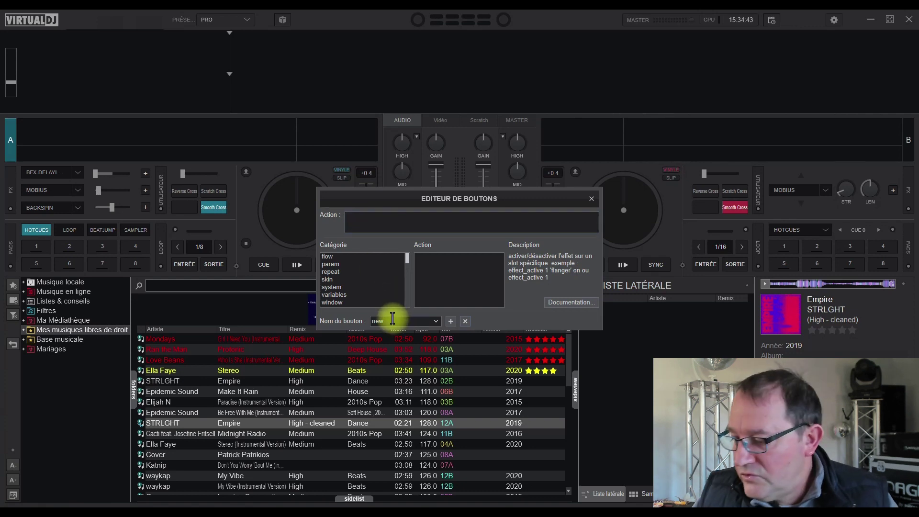
pyautogui.press('BackSpace')
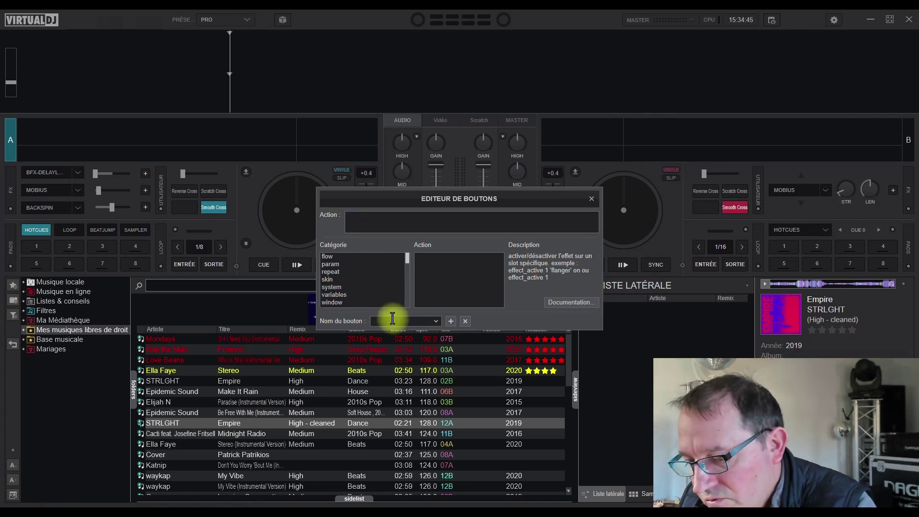
pyautogui.write('Full')
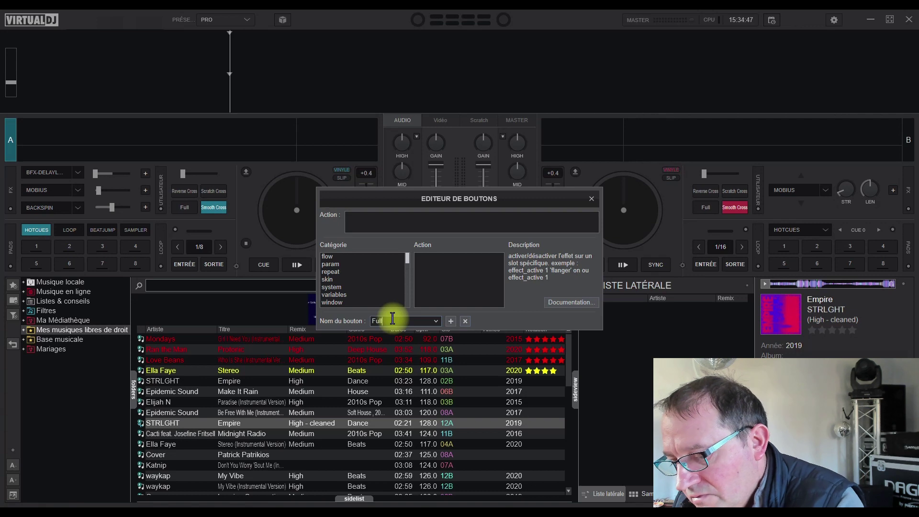
pyautogui.write(' Cross')
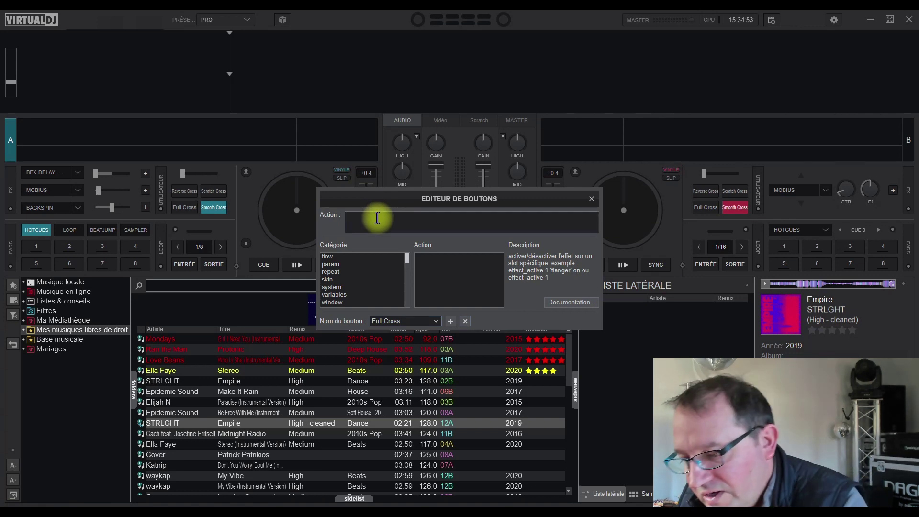
# Script the Full Cross button with the action crossfader_curve 'full' and close the button editor
pyautogui.write('cross_assign')
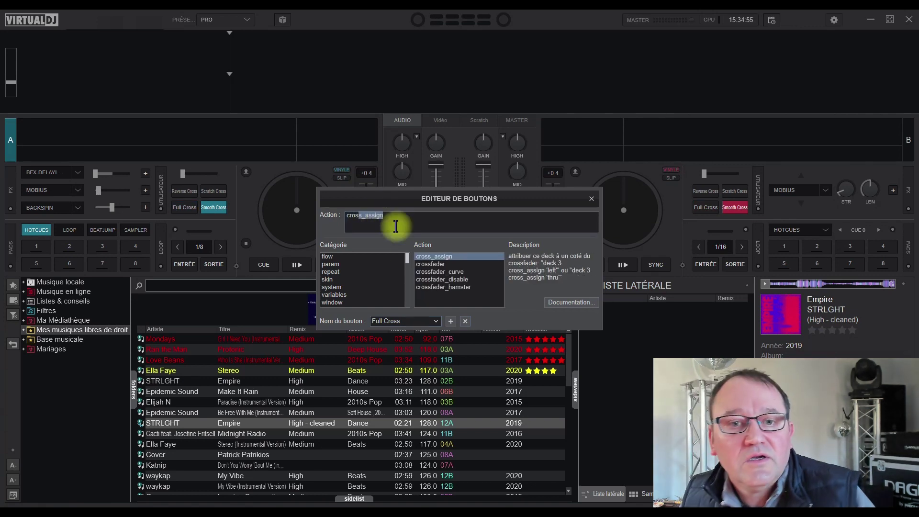
pyautogui.click(438, 273)
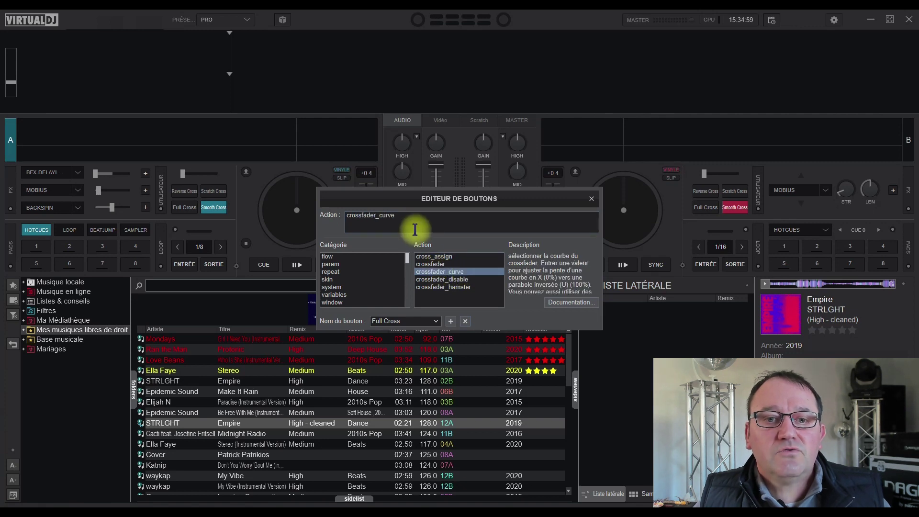
pyautogui.click(407, 217)
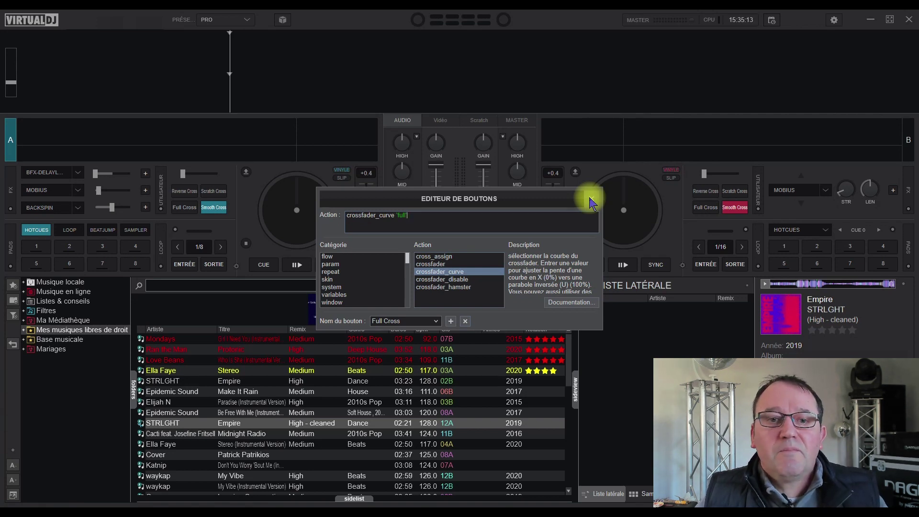
pyautogui.click(590, 198)
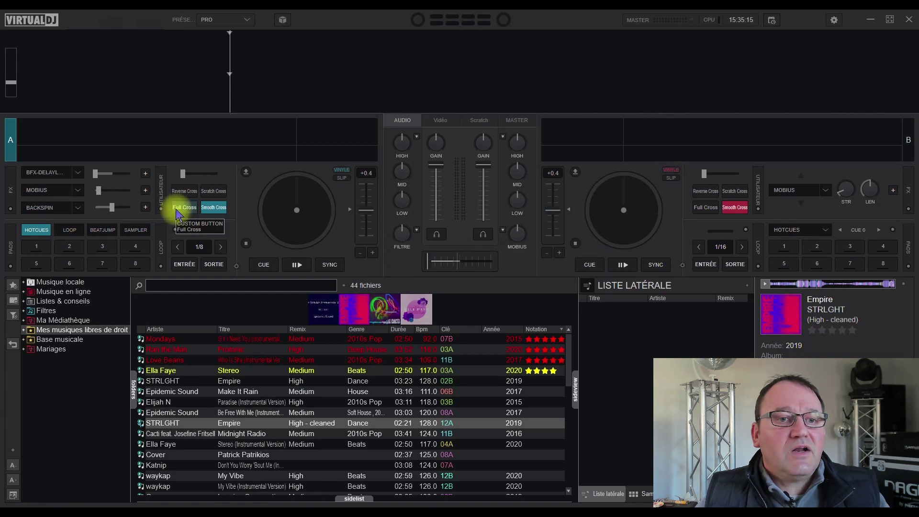
# Test deck A's Full Cross button by activating it, switching to Scratch Cross and reactivating Full Cross
pyautogui.click(181, 211)
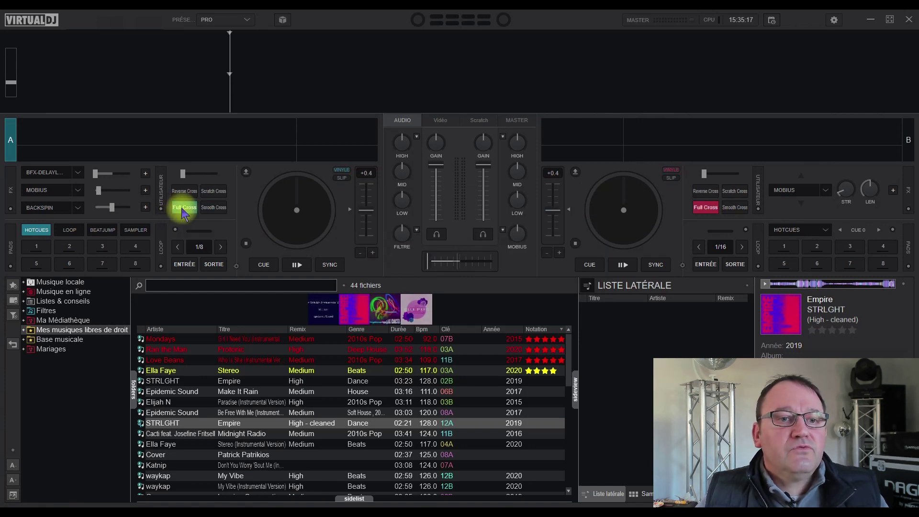
pyautogui.click(212, 193)
pyautogui.click(185, 208)
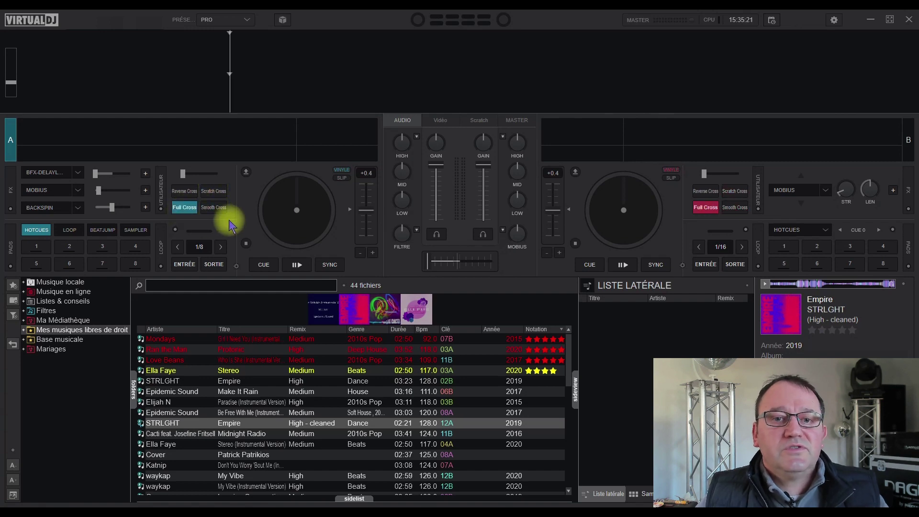
# Search the options for cross, examine the available crossfaderCurve choices and close the settings without changing them
pyautogui.click(834, 20)
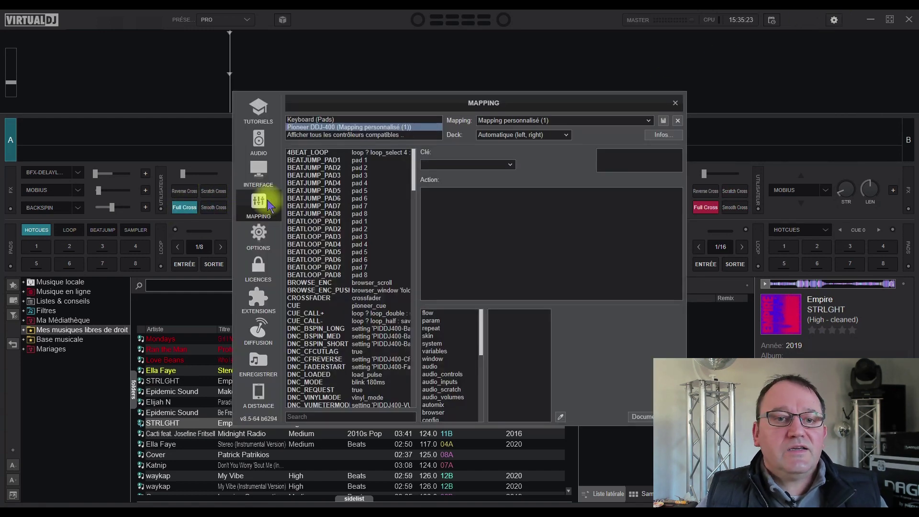
pyautogui.click(258, 232)
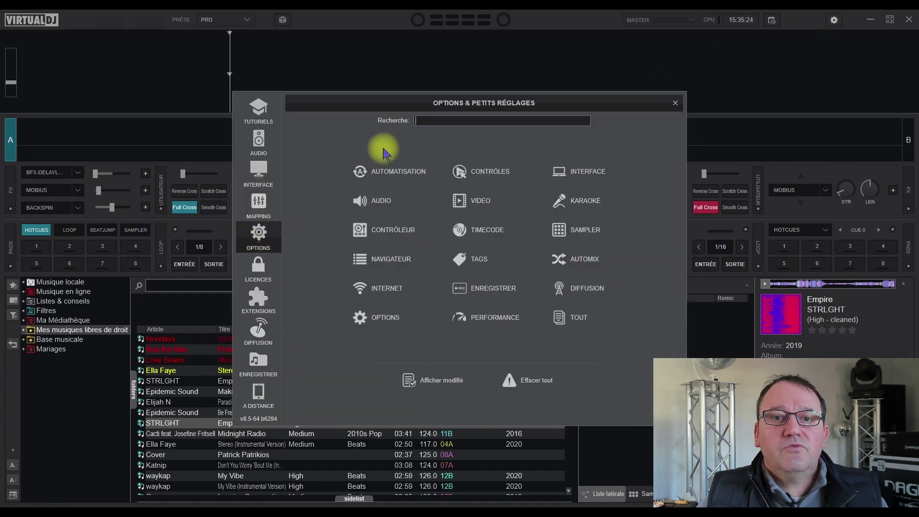
pyautogui.click(419, 120)
pyautogui.write('cross')
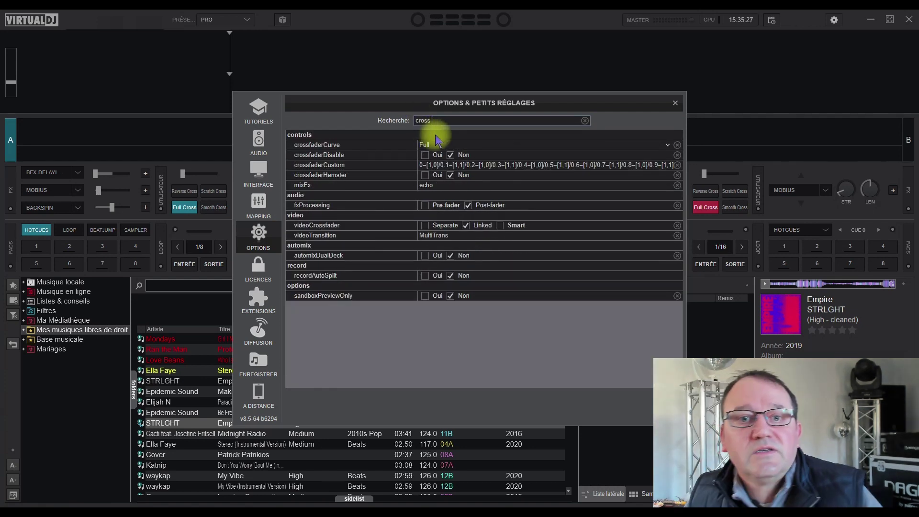
pyautogui.click(668, 145)
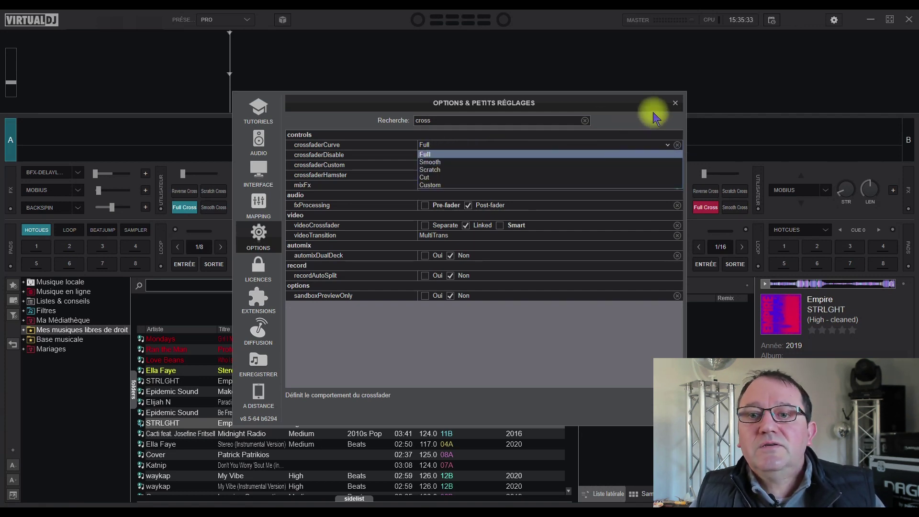
pyautogui.click(339, 126)
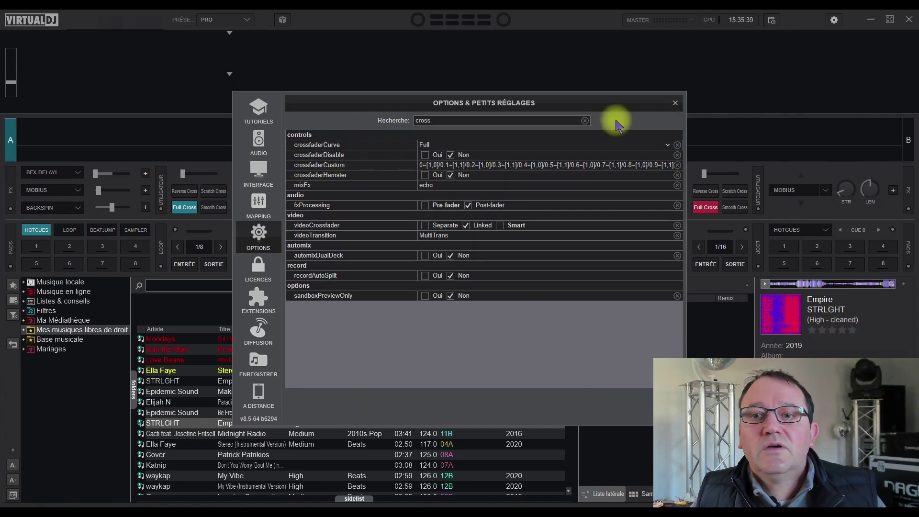
pyautogui.click(675, 103)
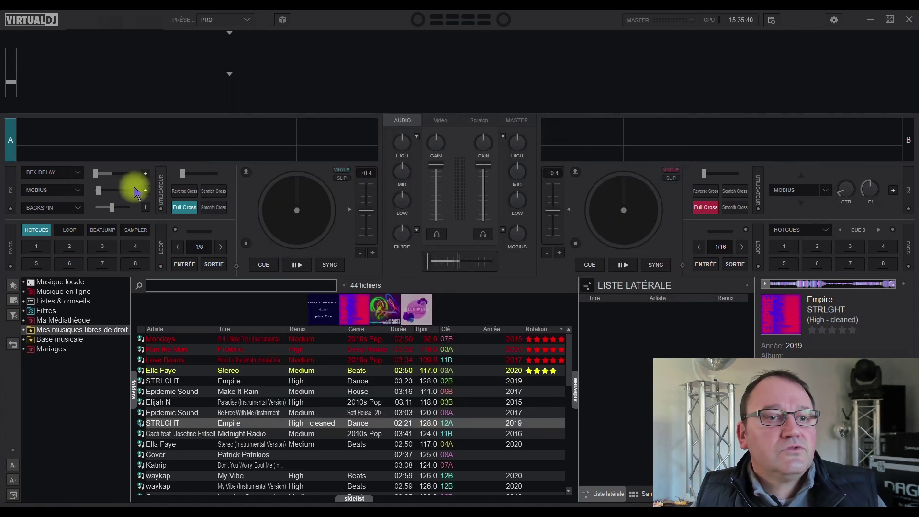
# Activate deck A's Reverse Cross and Scratch Cross buttons and check the crossfader options by searching the settings for cross
pyautogui.click(184, 192)
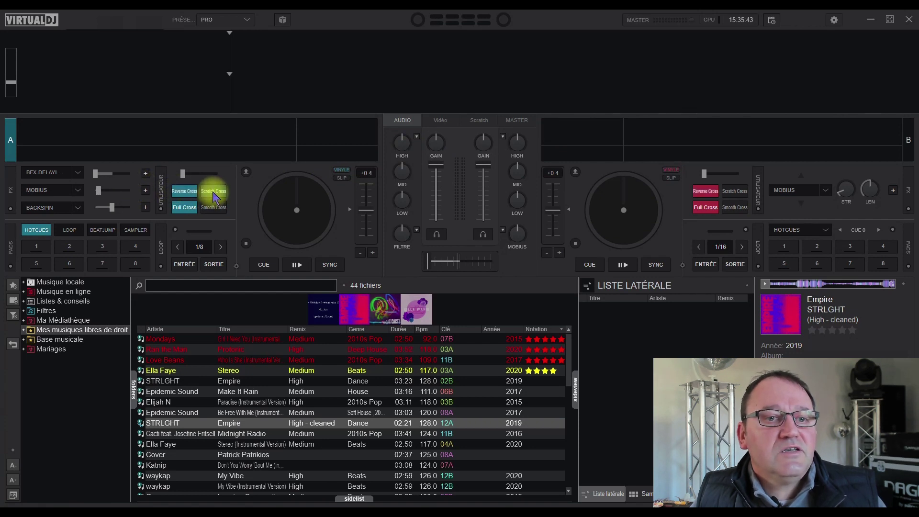
pyautogui.click(213, 192)
pyautogui.click(834, 19)
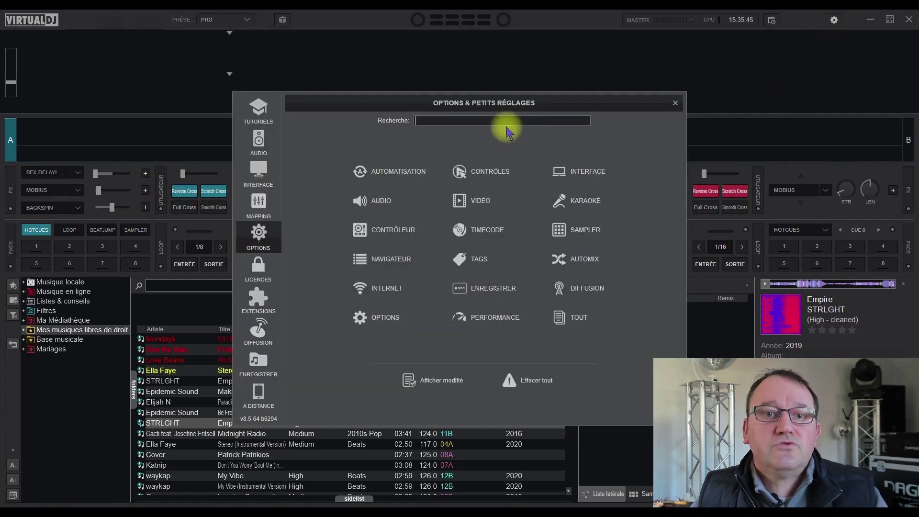
pyautogui.write('cross')
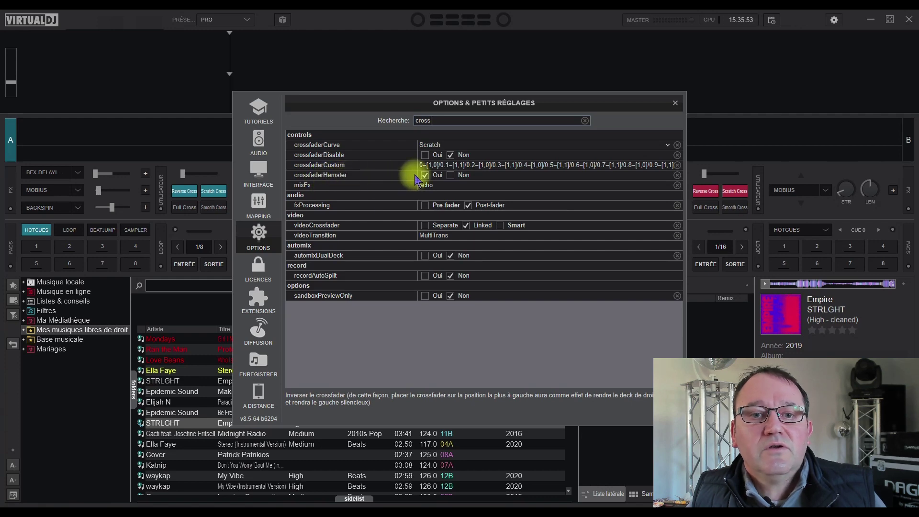
pyautogui.click(675, 104)
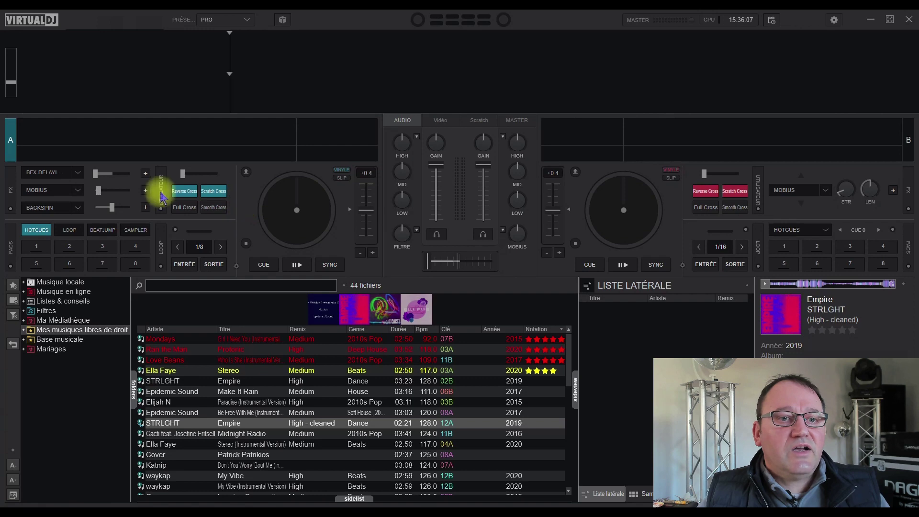
# Turn off Reverse Cross on deck A and try the Smooth Cross and Scratch Cross buttons
pyautogui.click(181, 192)
pyautogui.click(224, 208)
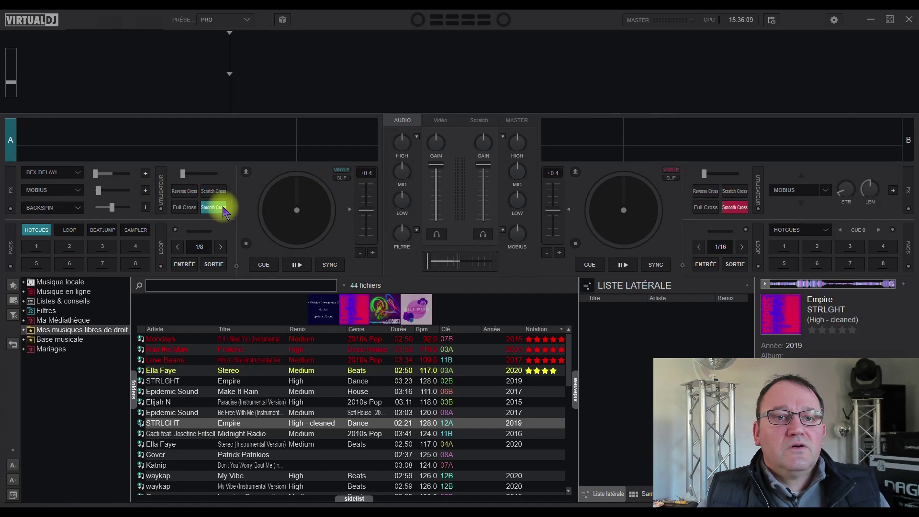
pyautogui.click(219, 197)
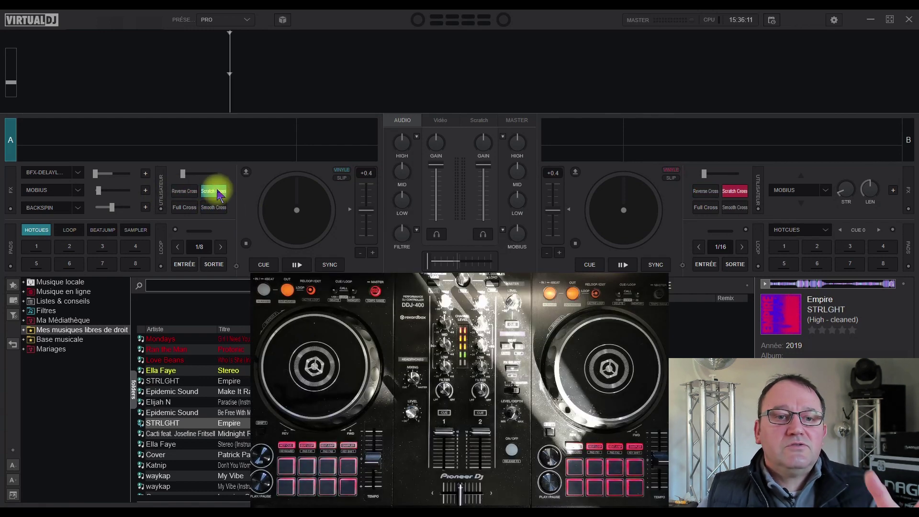
# Select the track Make It Rain for deck A and compare the Scratch and AUDIO mixer views
pyautogui.click(172, 392)
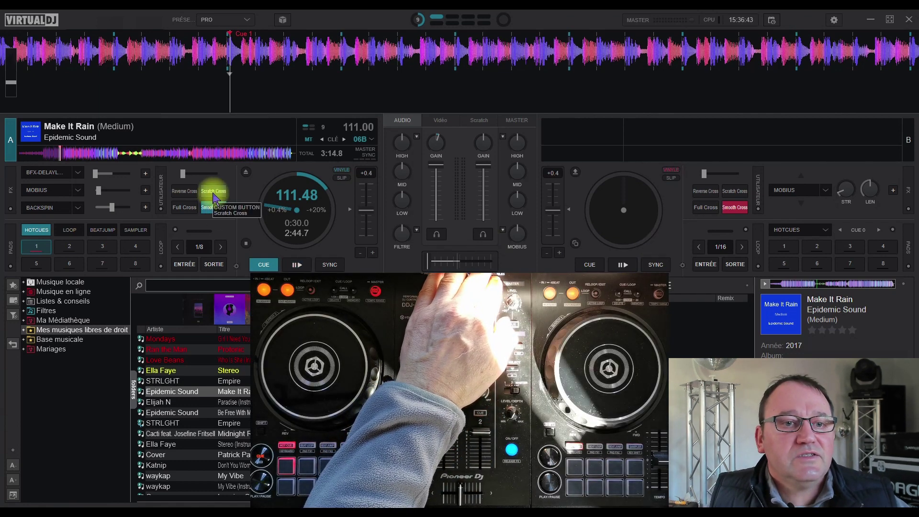
pyautogui.click(477, 124)
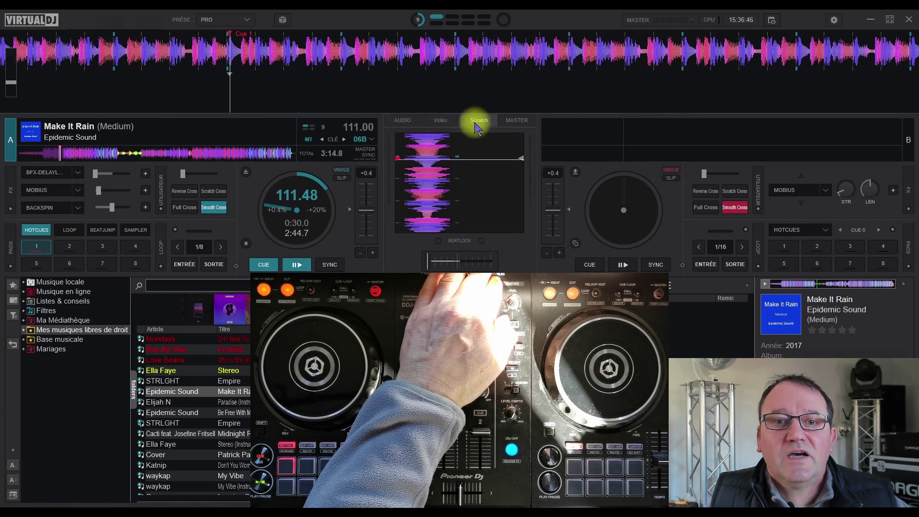
pyautogui.click(395, 125)
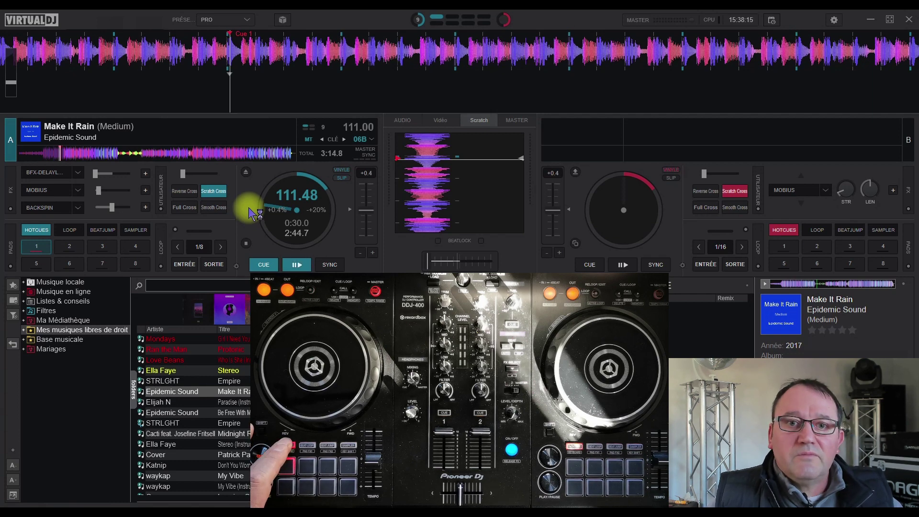
# Try deck A's Smooth Cross, Reverse Cross and Scratch Cross buttons, leave Scratch Cross active and pause the deck
pyautogui.click(221, 209)
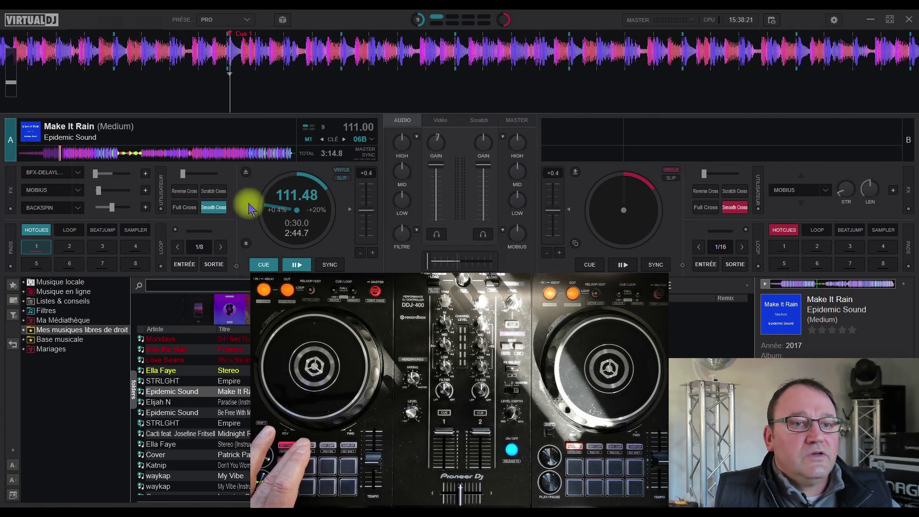
pyautogui.click(185, 192)
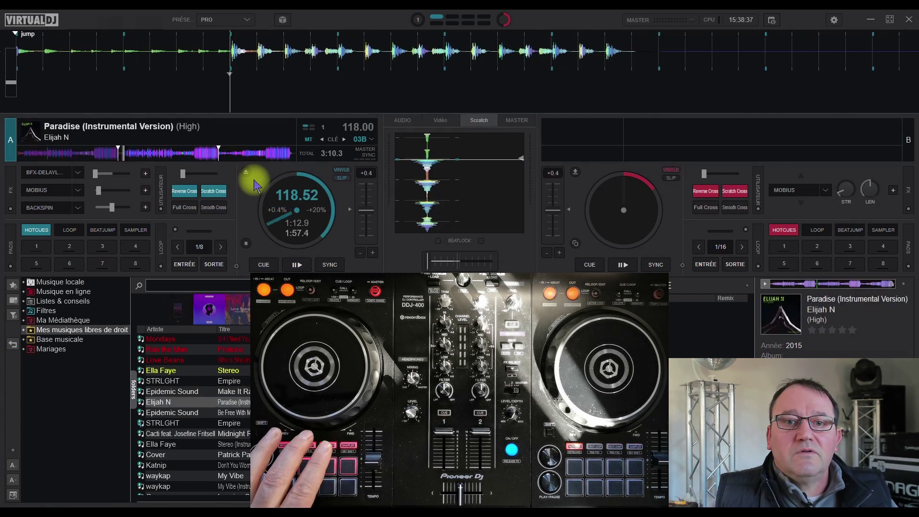
pyautogui.click(214, 192)
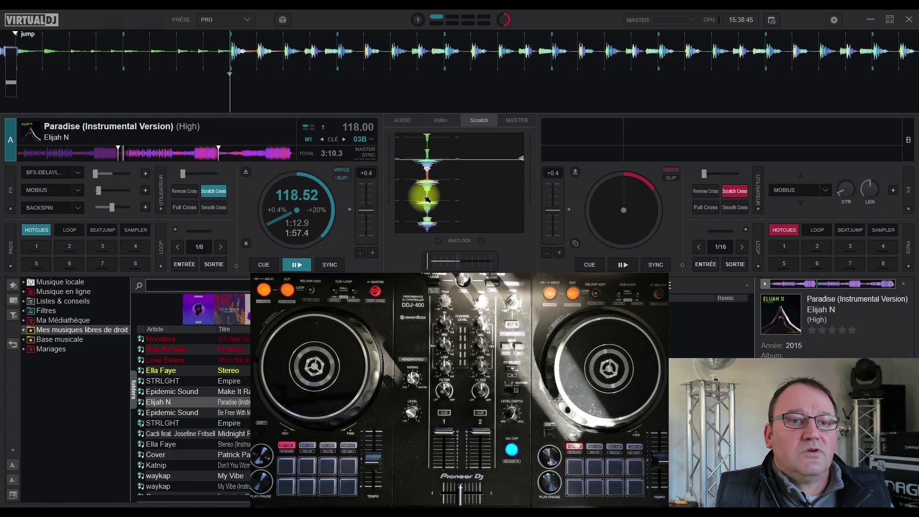
pyautogui.click(211, 192)
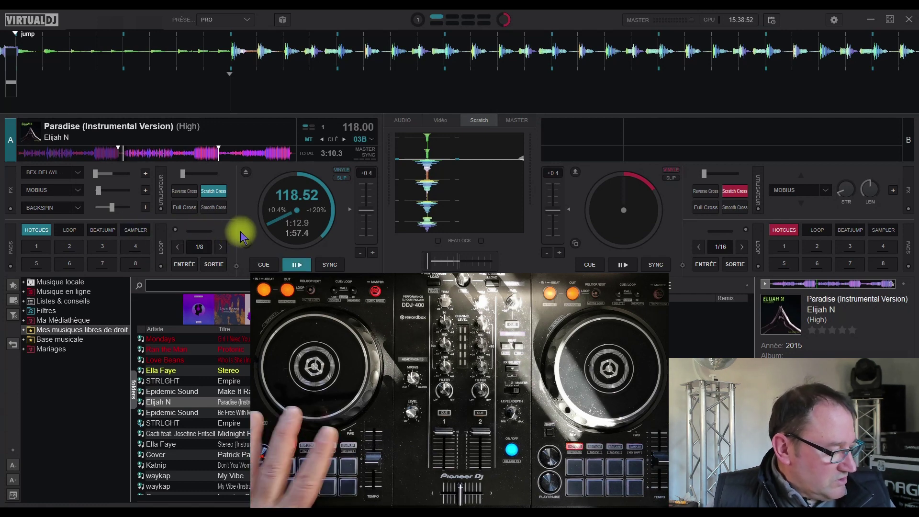
pyautogui.press('shift')
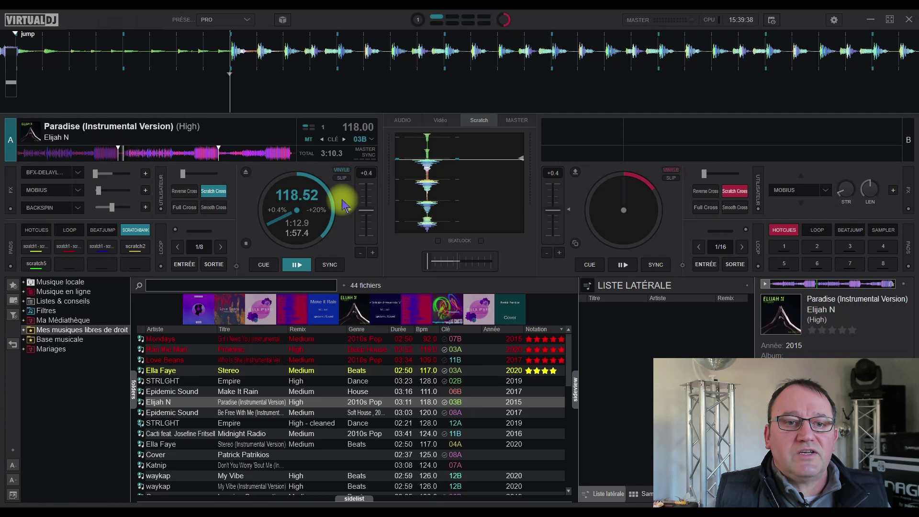
pyautogui.press('space')
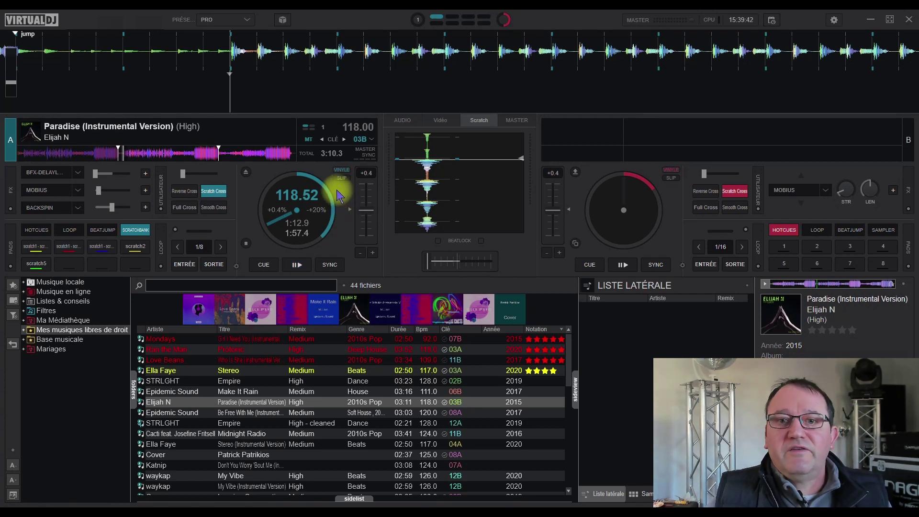
# Open the Pioneer DDJ-400 mapping and examine the double-click action script assigned to the LOAD key
pyautogui.click(834, 21)
pyautogui.click(258, 203)
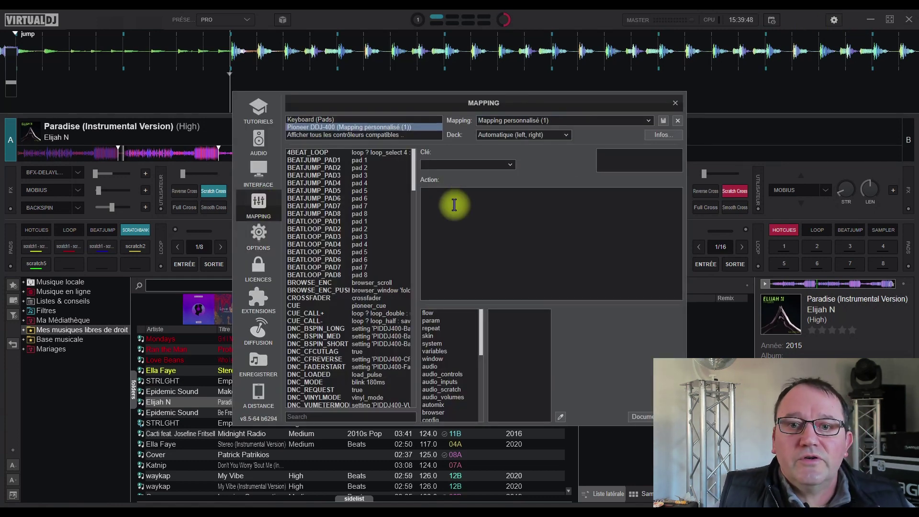
pyautogui.click(603, 154)
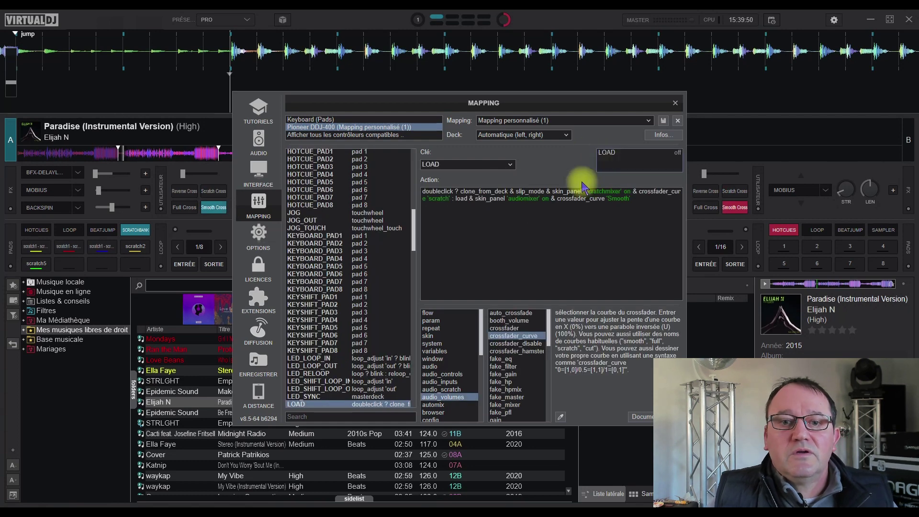
pyautogui.tripleClick(455, 187)
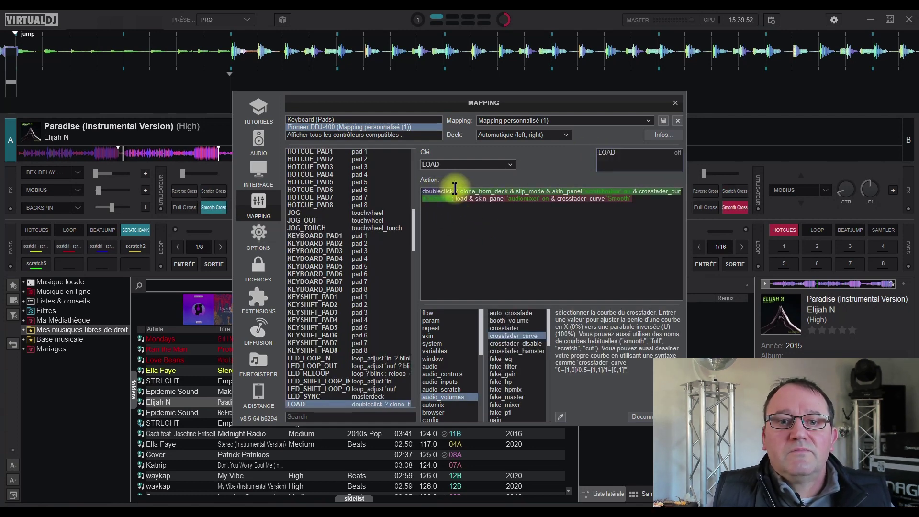
pyautogui.click(458, 189)
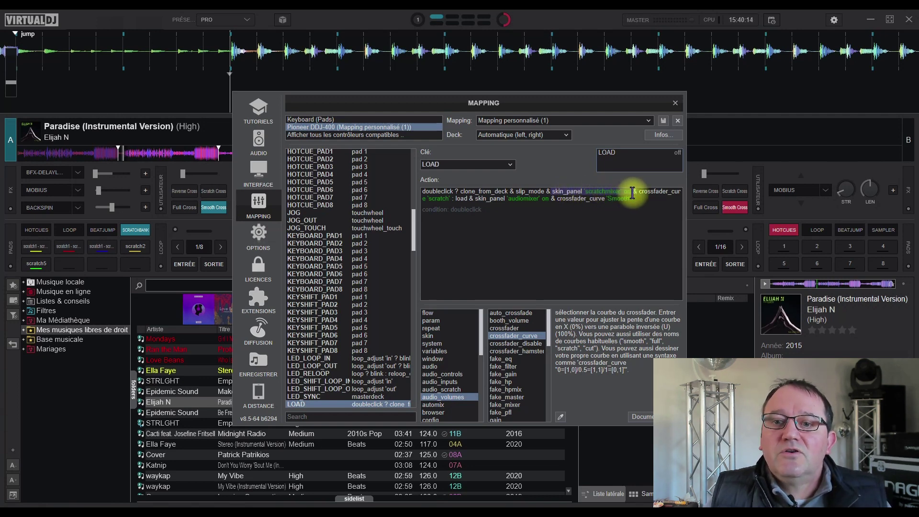
# Move the mapping window clear of deck A and display the action assigned to PAD_MODE_SAMPLER
pyautogui.moveTo(482, 104); pyautogui.dragTo(480, 200)
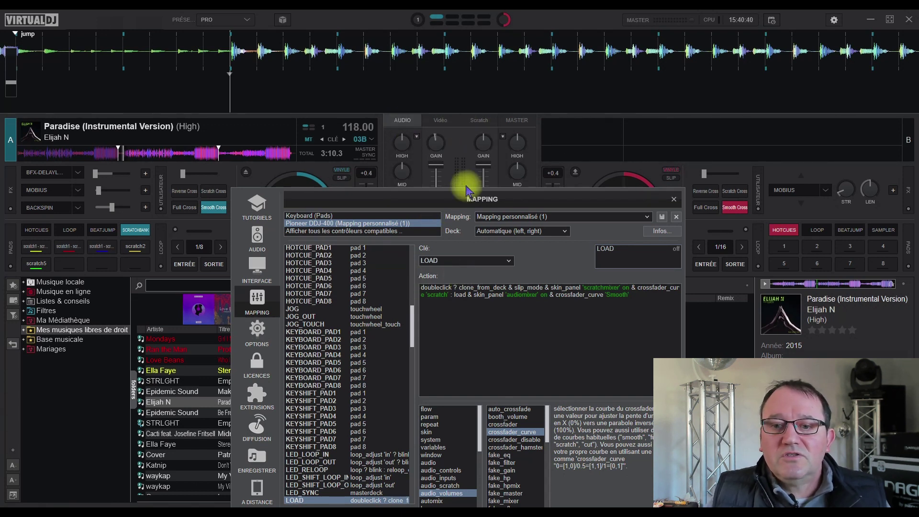
pyautogui.click(622, 295)
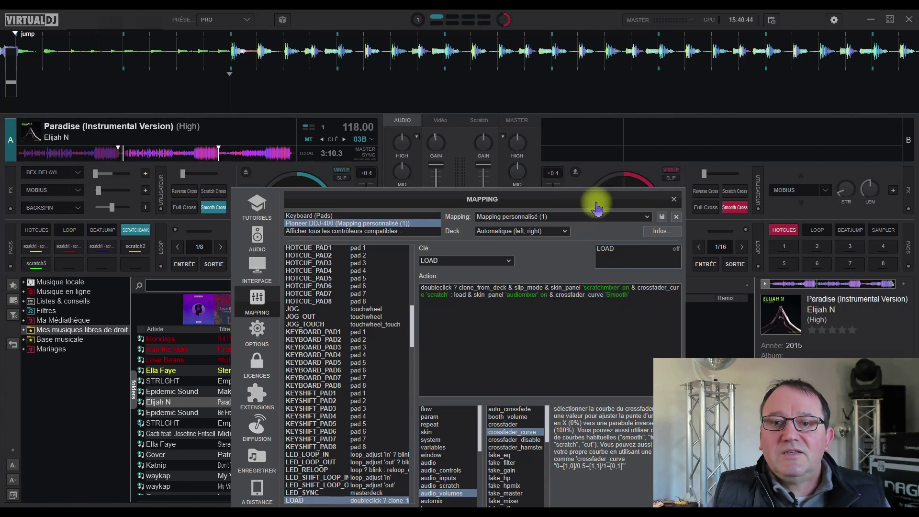
pyautogui.moveTo(574, 199); pyautogui.dragTo(712, 84)
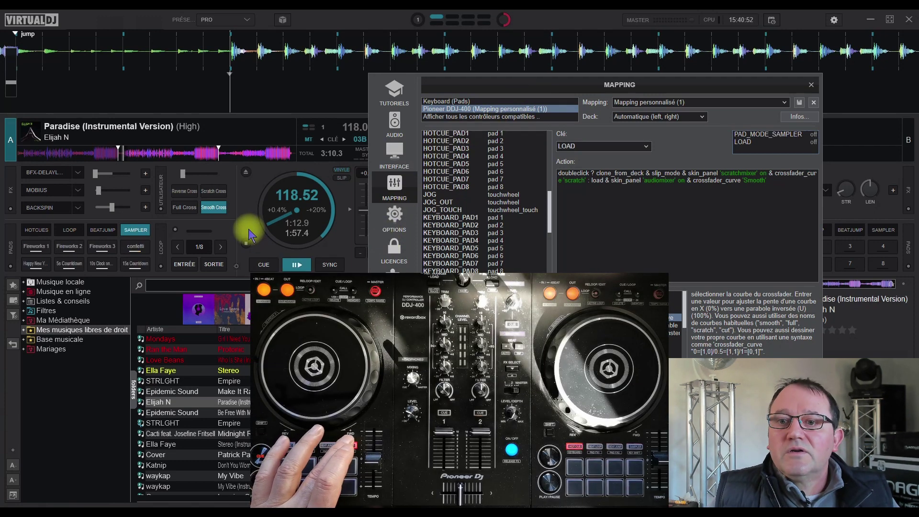
pyautogui.click(768, 135)
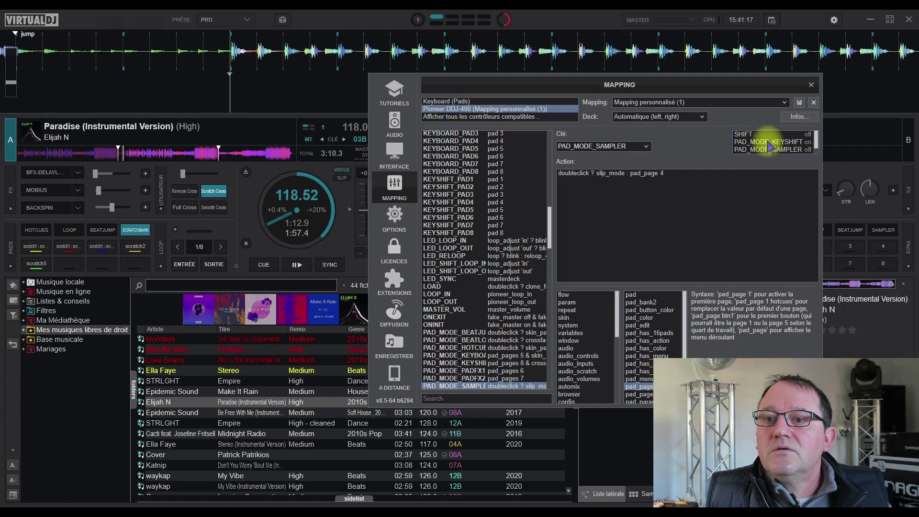
# Examine the action script assigned to PAD_MODE_KEYSHIFT in the DDJ-400 mapping and close the mapping window
pyautogui.click(769, 143)
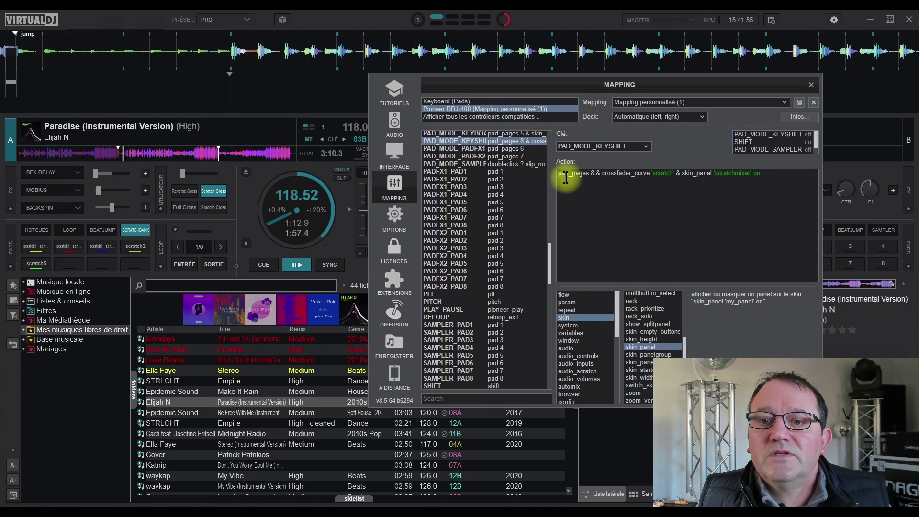
pyautogui.doubleClick(581, 178)
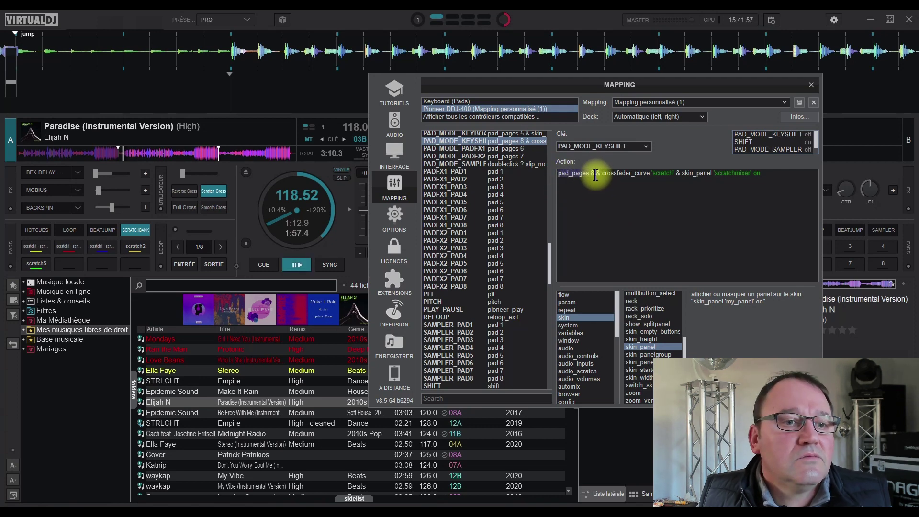
pyautogui.moveTo(595, 175); pyautogui.dragTo(762, 172)
pyautogui.click(763, 173)
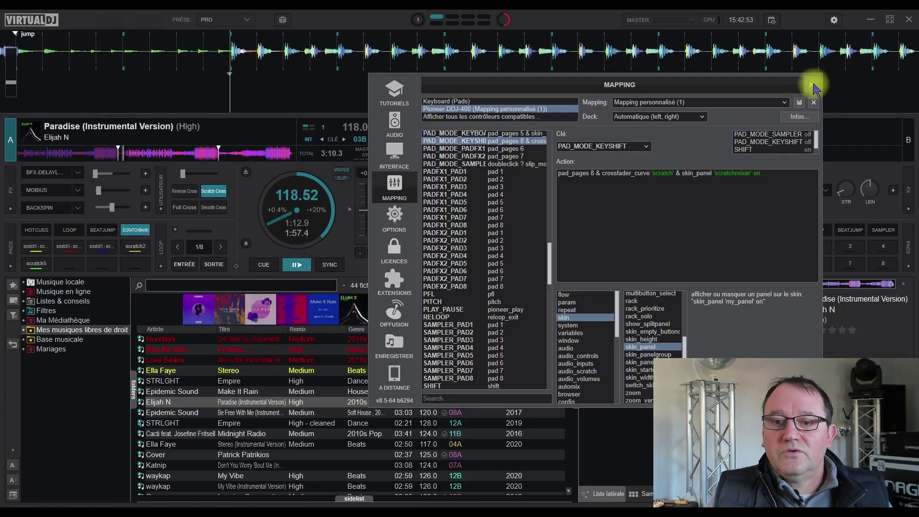
pyautogui.click(812, 86)
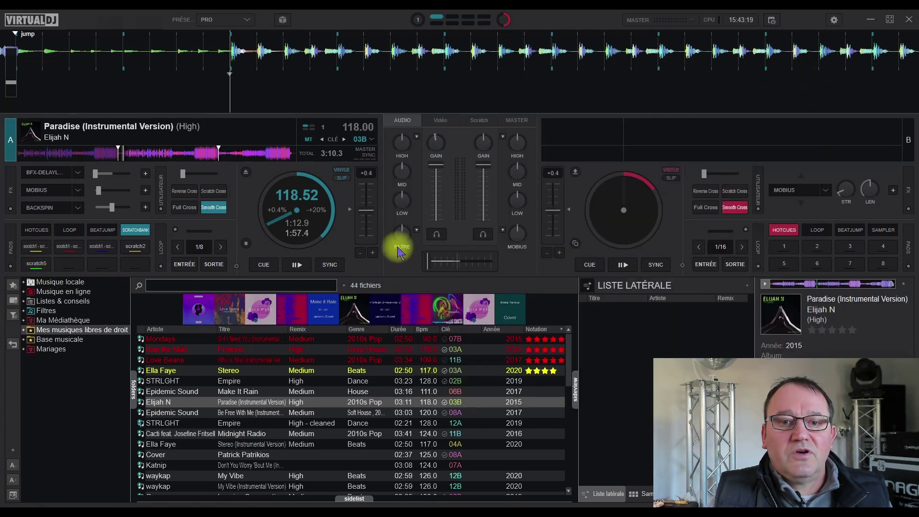
# Display deck A's list of color effects and dismiss it without choosing another effect
pyautogui.click(417, 230)
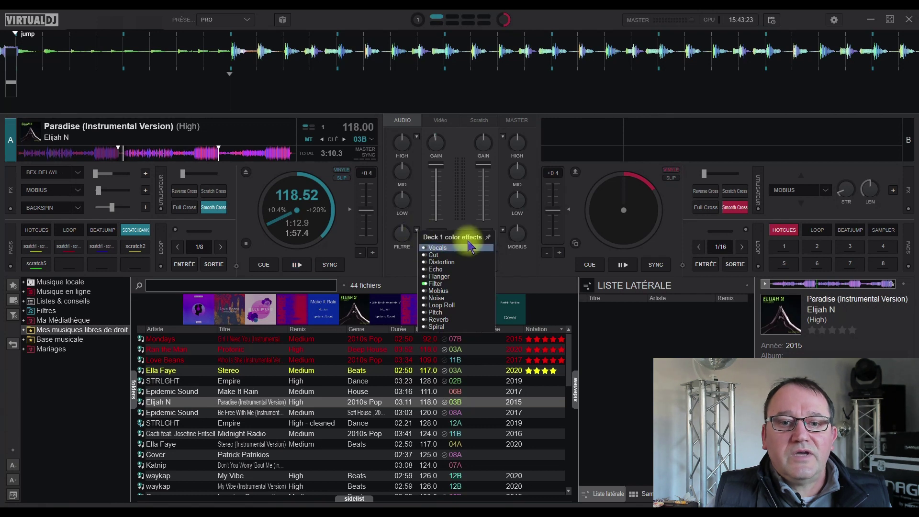
pyautogui.click(398, 271)
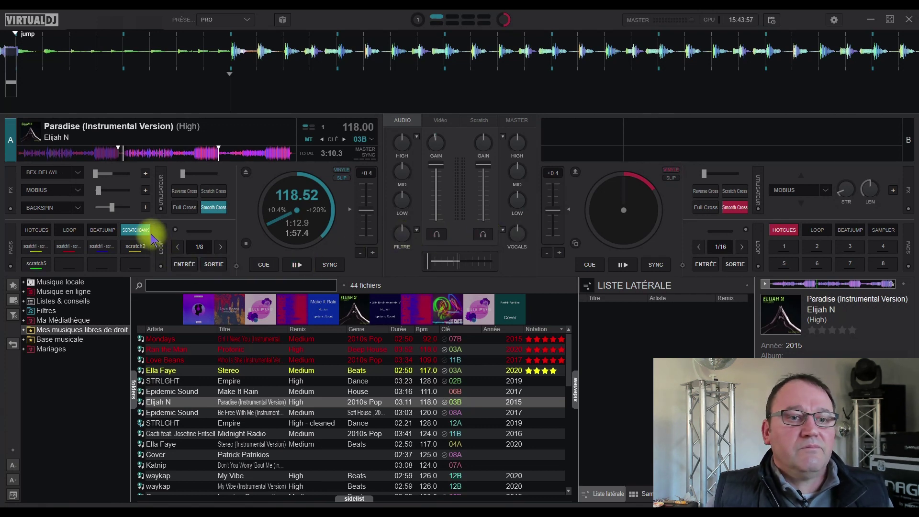
# Install the ColorFX pads extension and close the extensions window
pyautogui.click(836, 22)
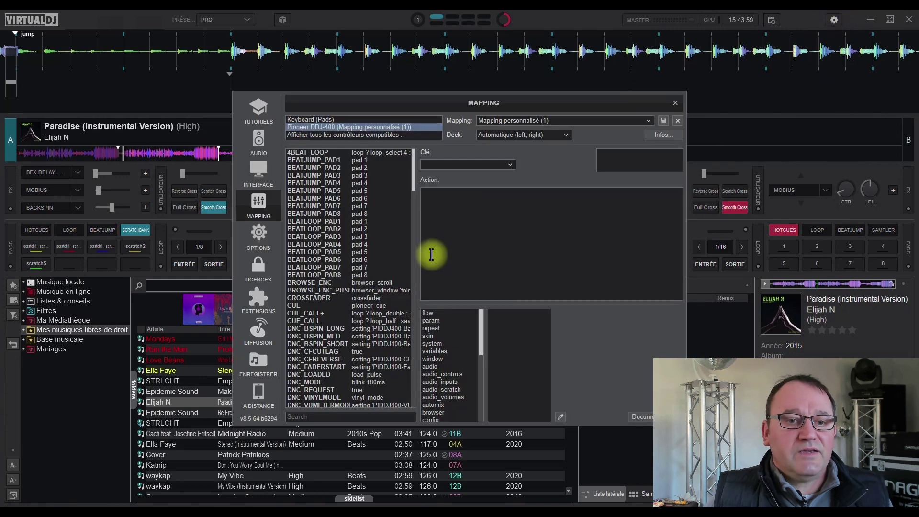
pyautogui.click(253, 301)
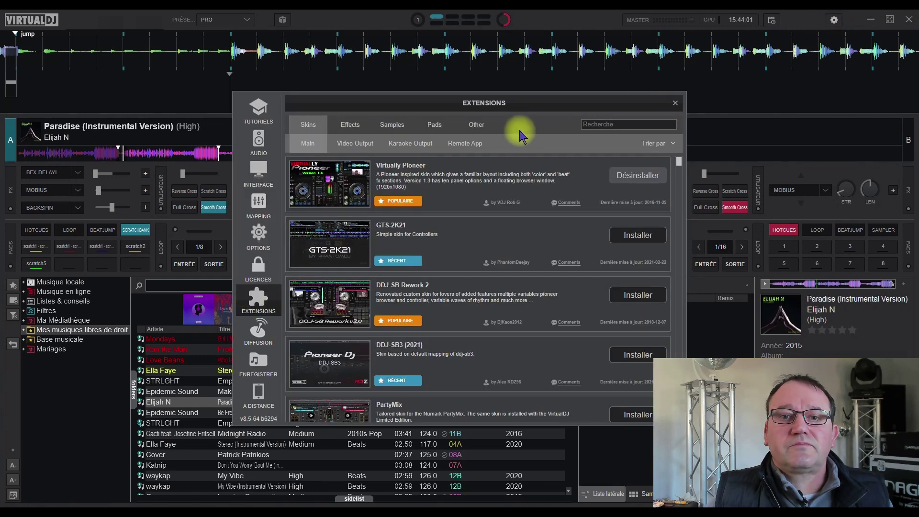
pyautogui.click(433, 126)
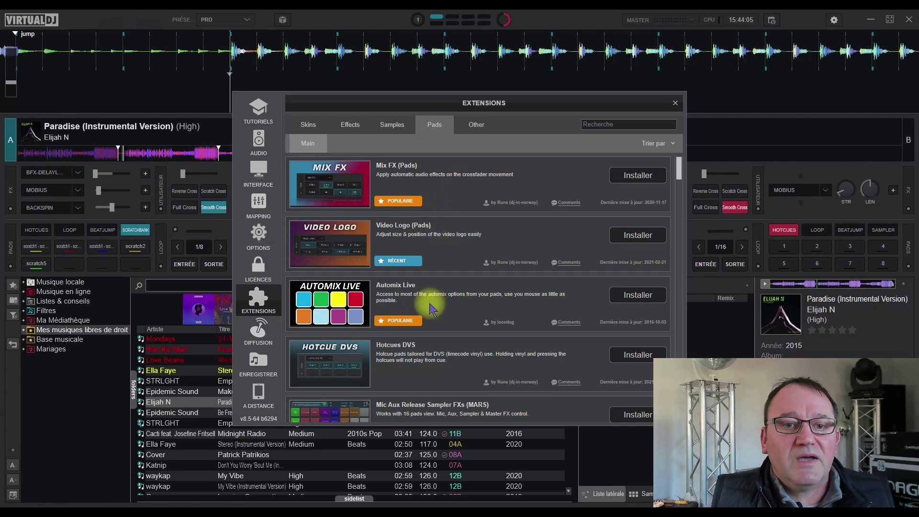
pyautogui.scroll(-3, 431, 301)
pyautogui.scroll(-5, 440, 305)
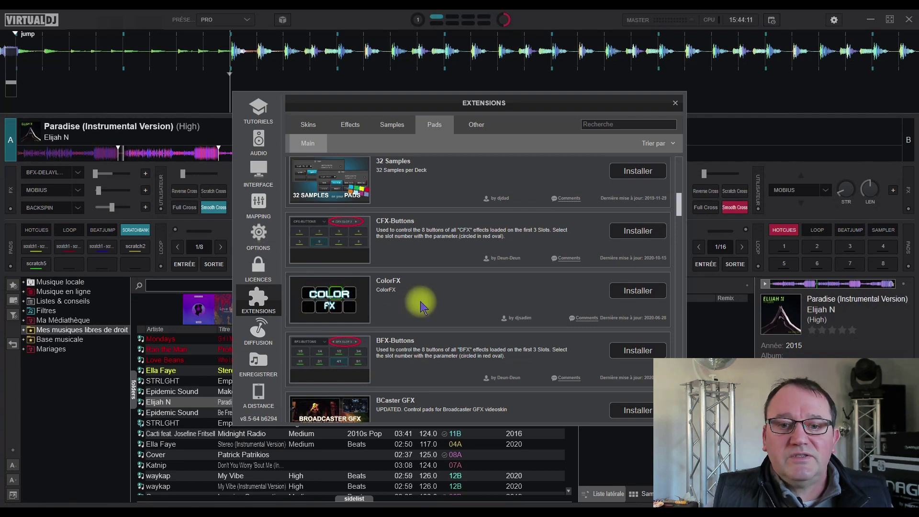
pyautogui.click(635, 293)
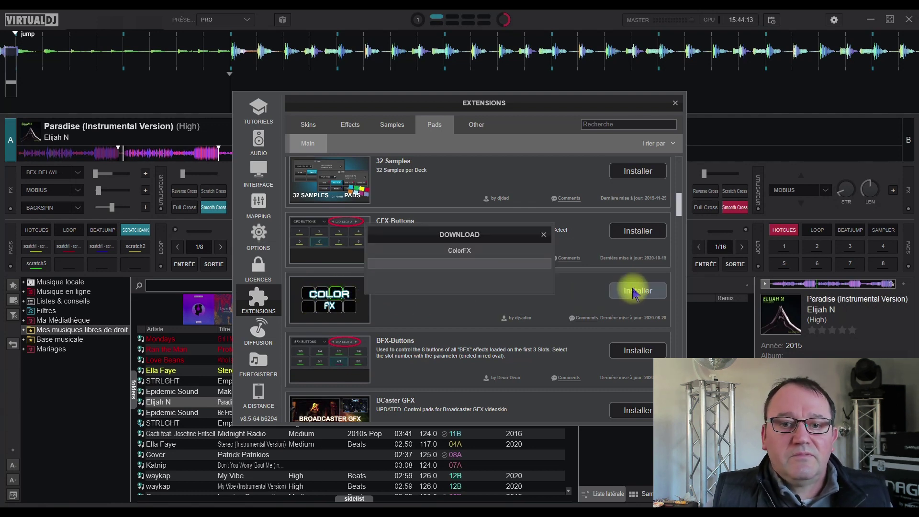
pyautogui.click(675, 102)
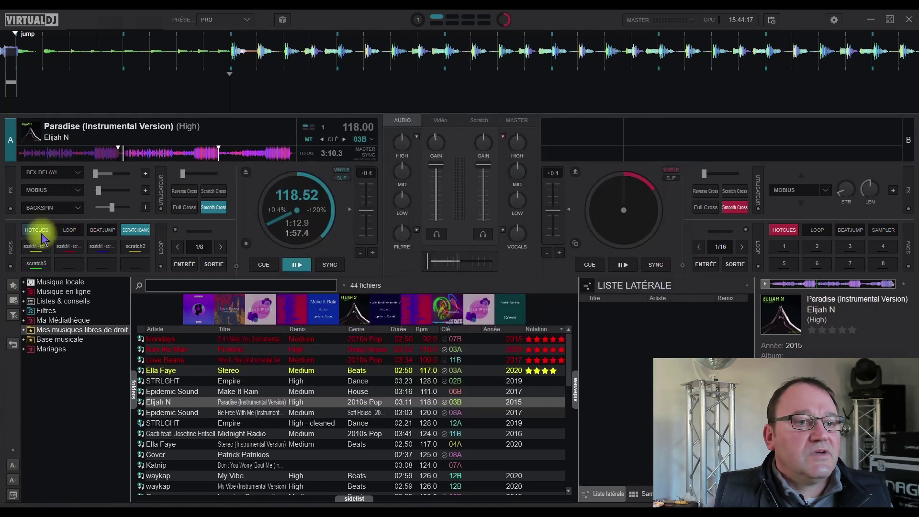
# Switch deck A's pads to the single-page layout and load the ColorFX pad page
pyautogui.click(11, 247)
pyautogui.click(78, 233)
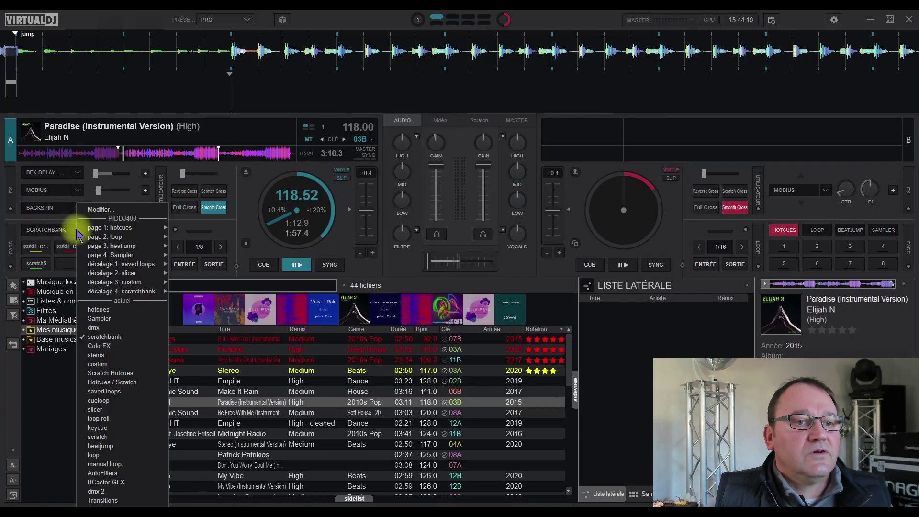
pyautogui.click(100, 347)
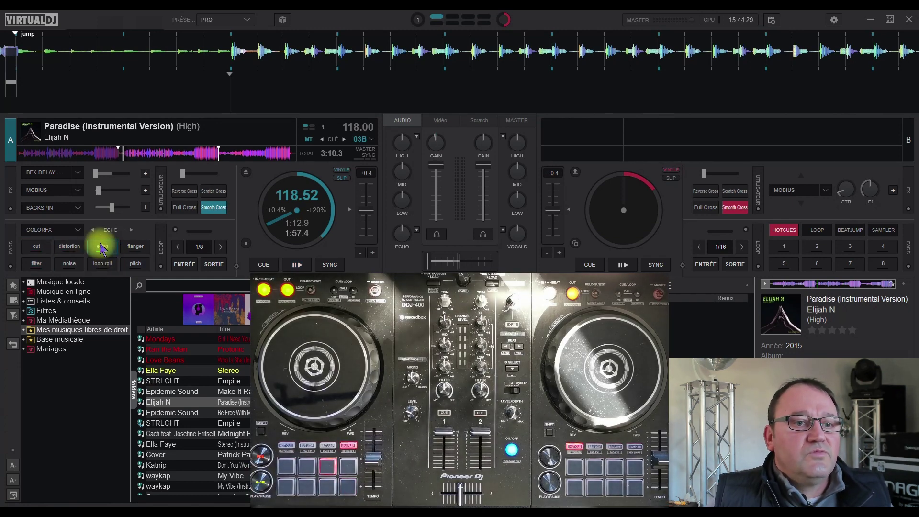
# Review deck A's available pad pages and the effects offered on its ColorFX pads and filter knob
pyautogui.click(78, 230)
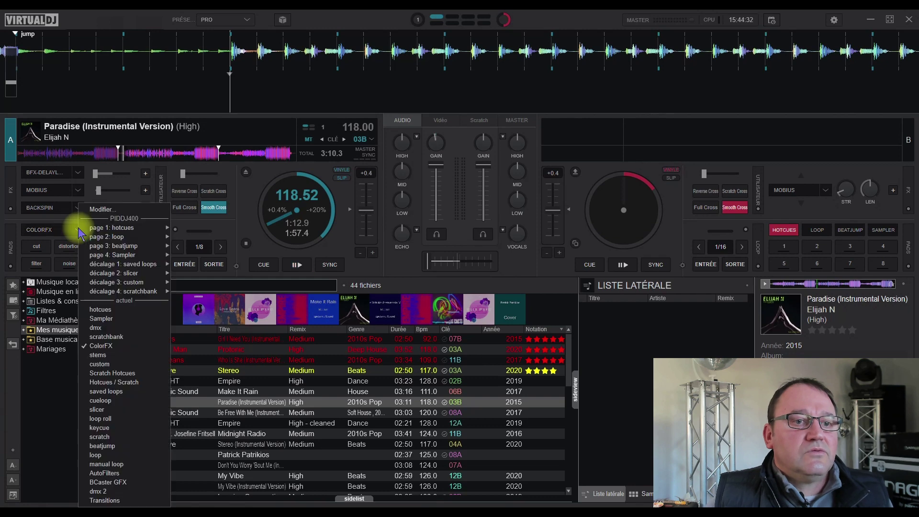
pyautogui.moveTo(116, 243)
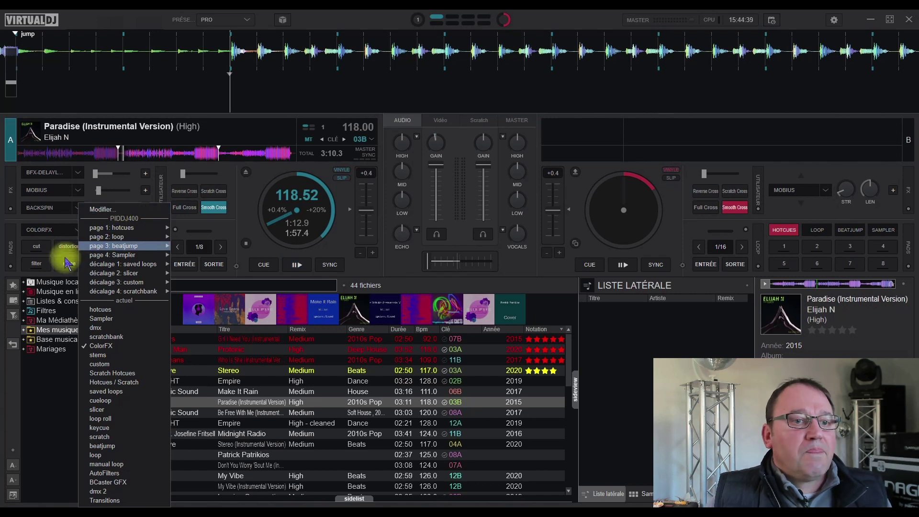
pyautogui.click(54, 243)
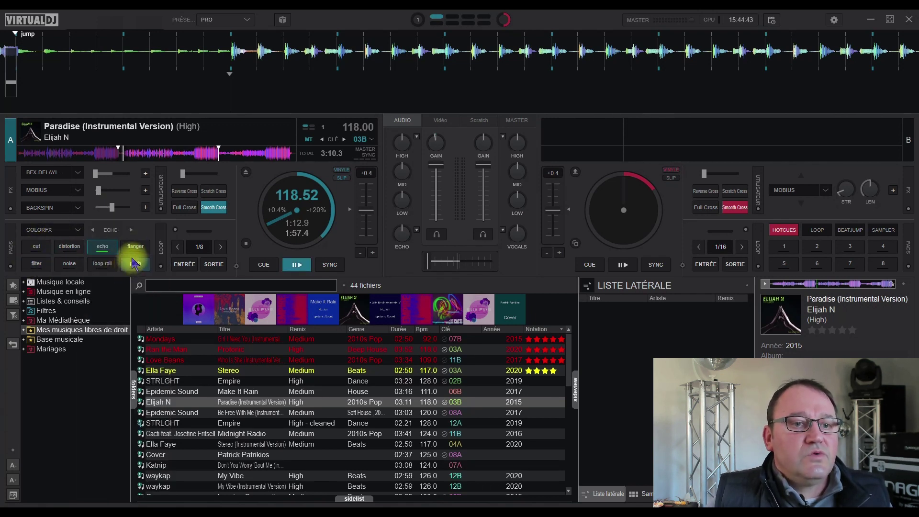
pyautogui.click(47, 251)
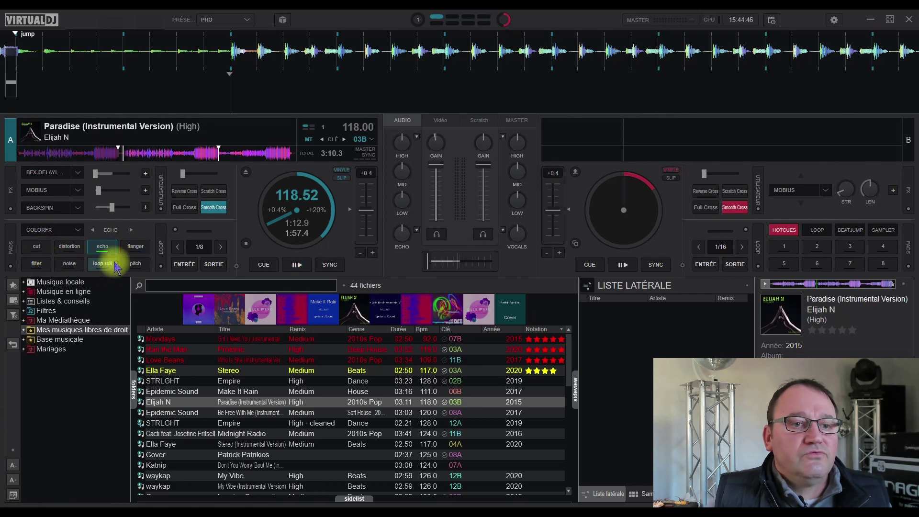
pyautogui.click(416, 232)
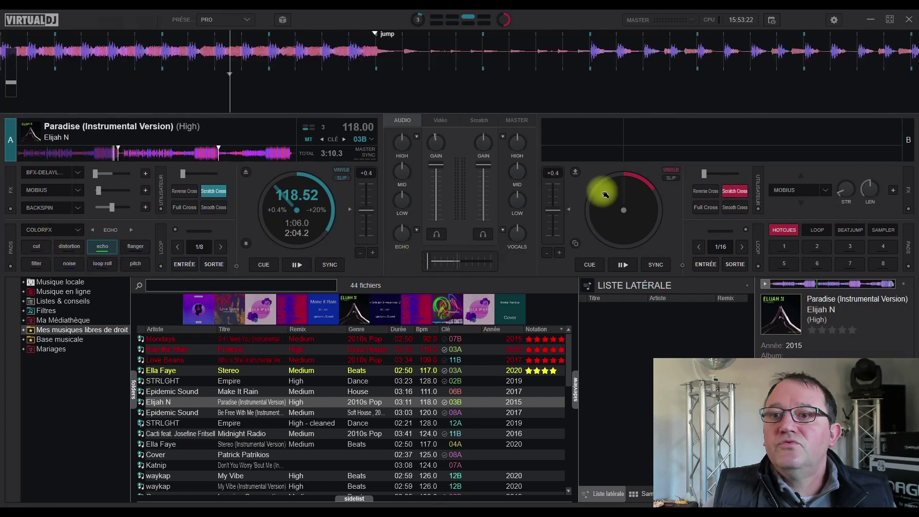
# Replace the SHIFT_PFL action in the Pioneer DDJ-400 mapping with pad_page 'colorfx' and save the modified mapping
pyautogui.click(833, 20)
pyautogui.moveTo(457, 107); pyautogui.dragTo(659, 73)
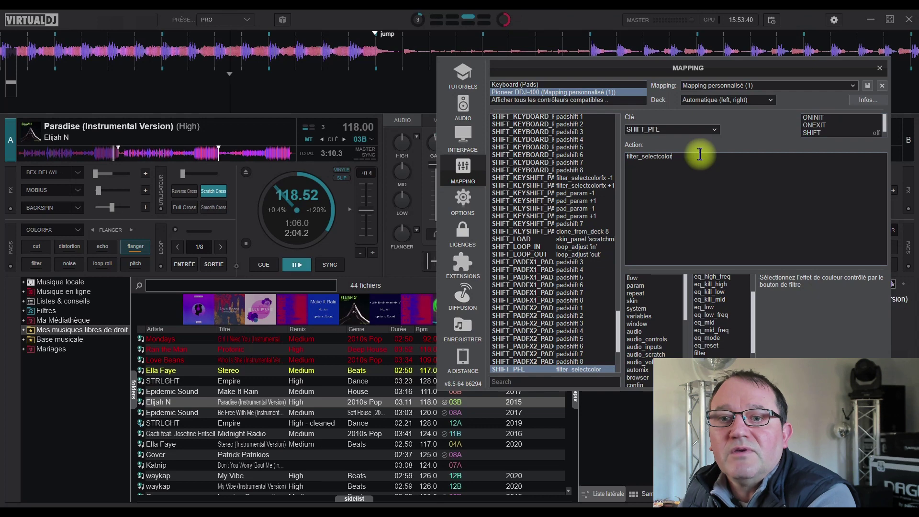
pyautogui.press('BackSpace')
pyautogui.press('BackSpace')
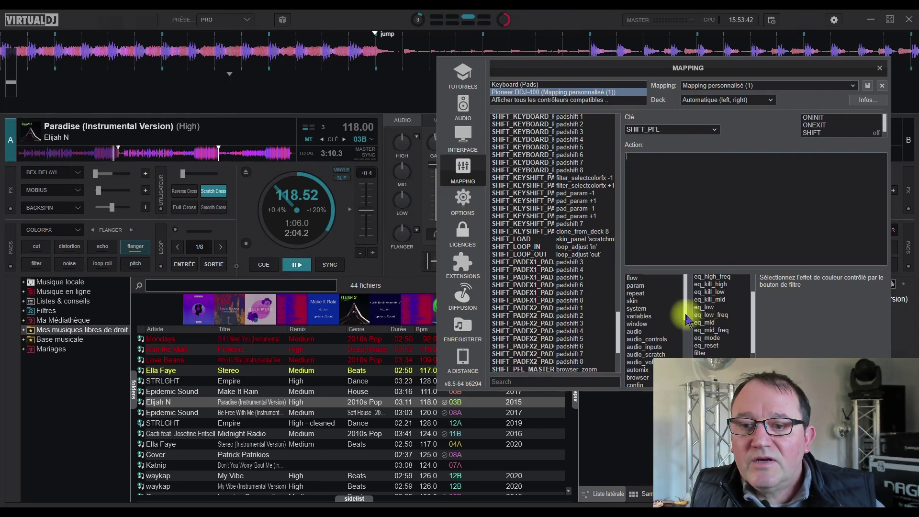
pyautogui.scroll(-6, 660, 326)
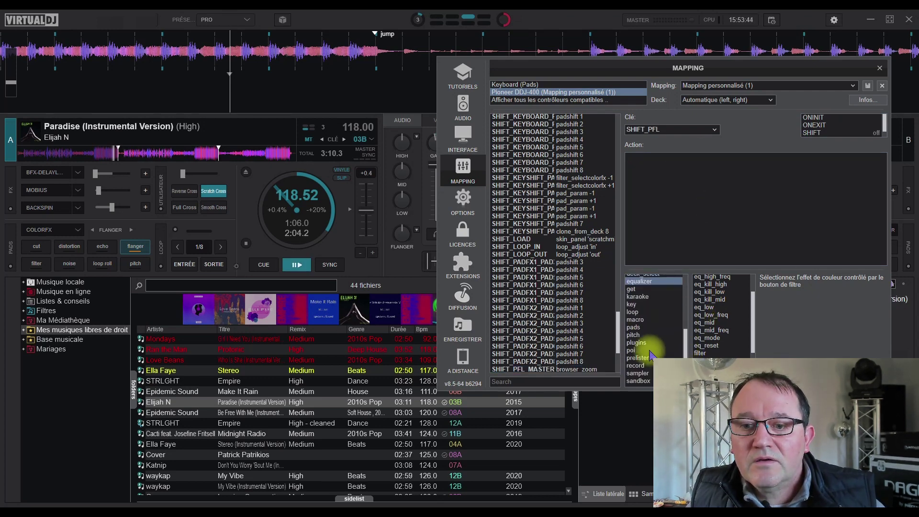
pyautogui.click(634, 327)
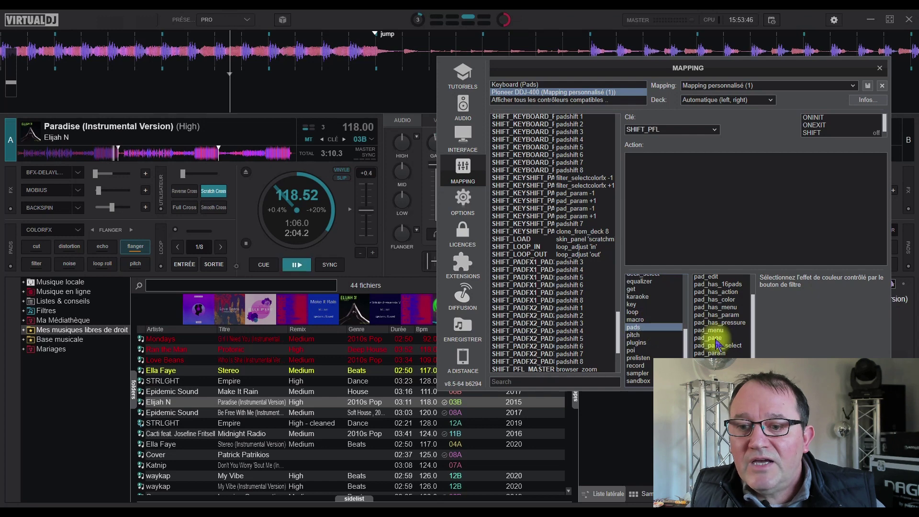
pyautogui.doubleClick(716, 338)
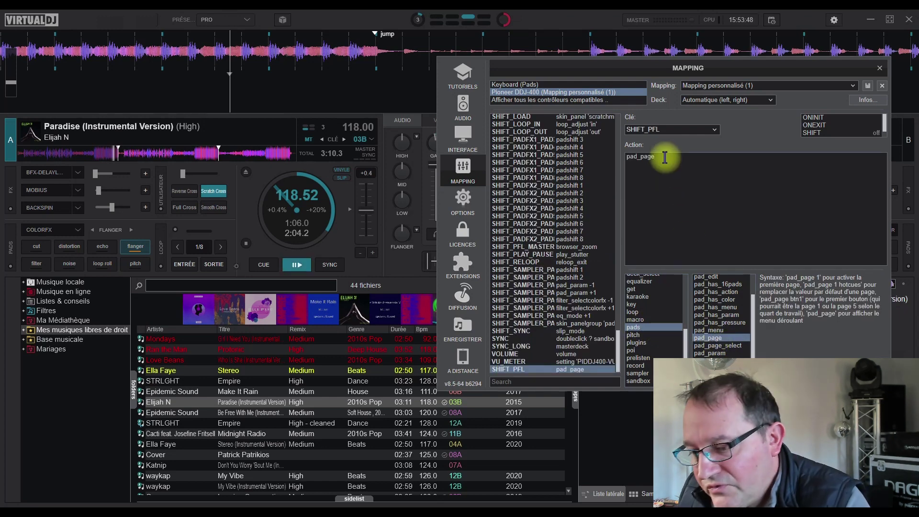
pyautogui.write("'c")
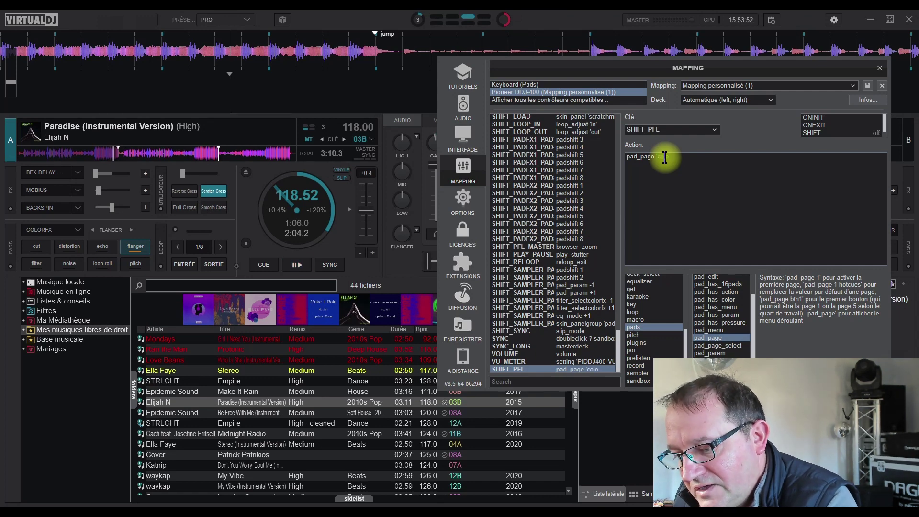
pyautogui.write("olorfx'")
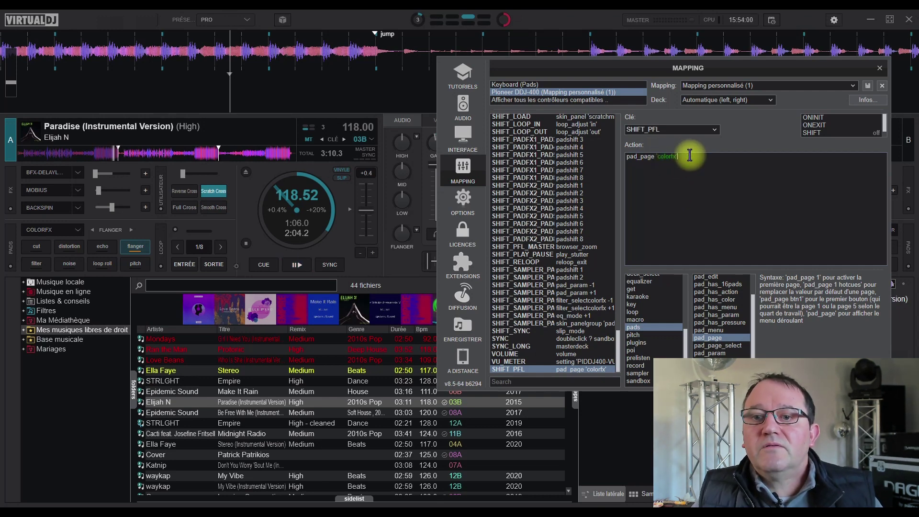
pyautogui.click(879, 73)
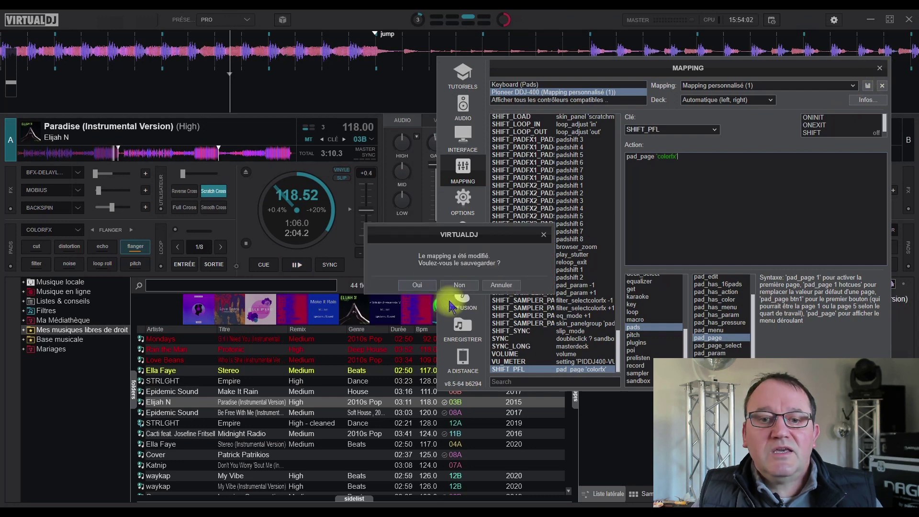
pyautogui.click(403, 273)
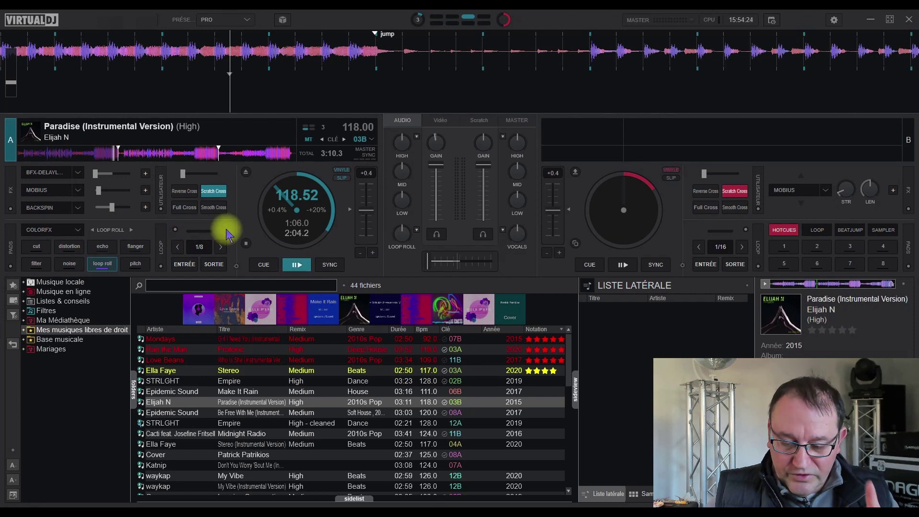
# Switch deck A's pads to the custom pad page holding the crossfader-curve buttons
pyautogui.click(77, 230)
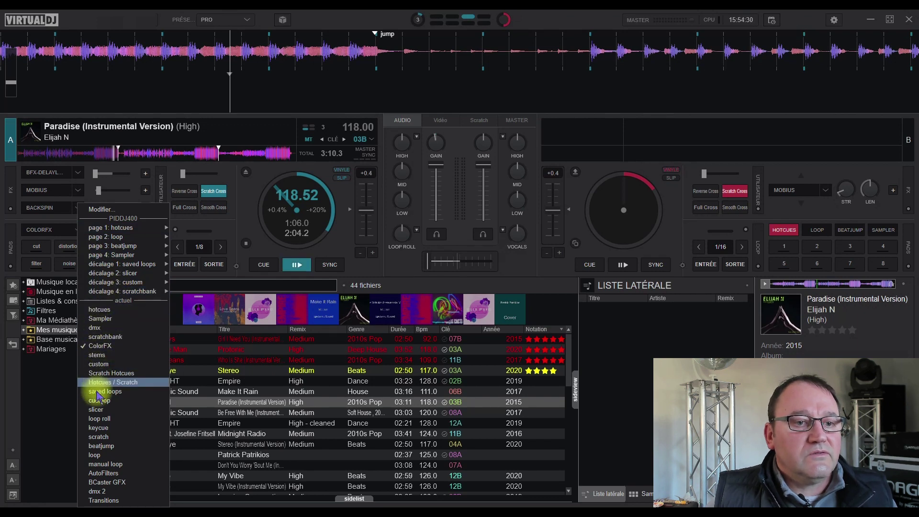
pyautogui.click(103, 365)
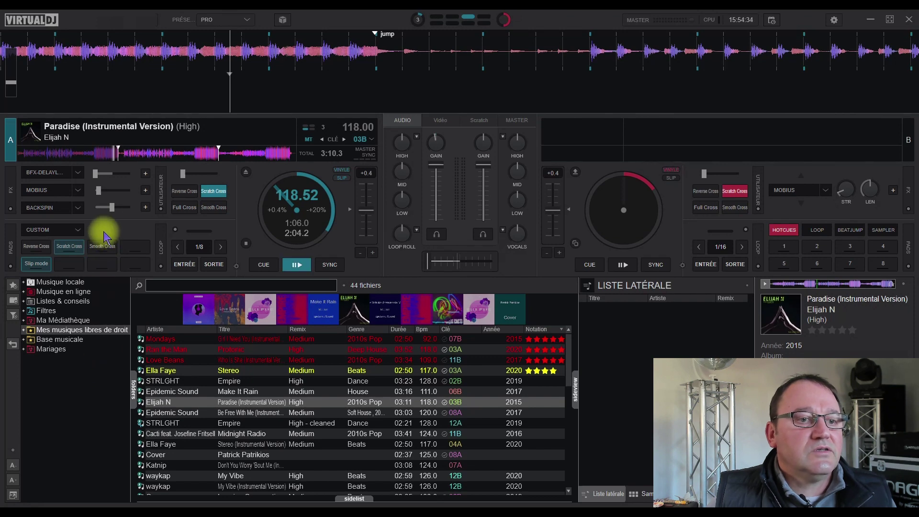